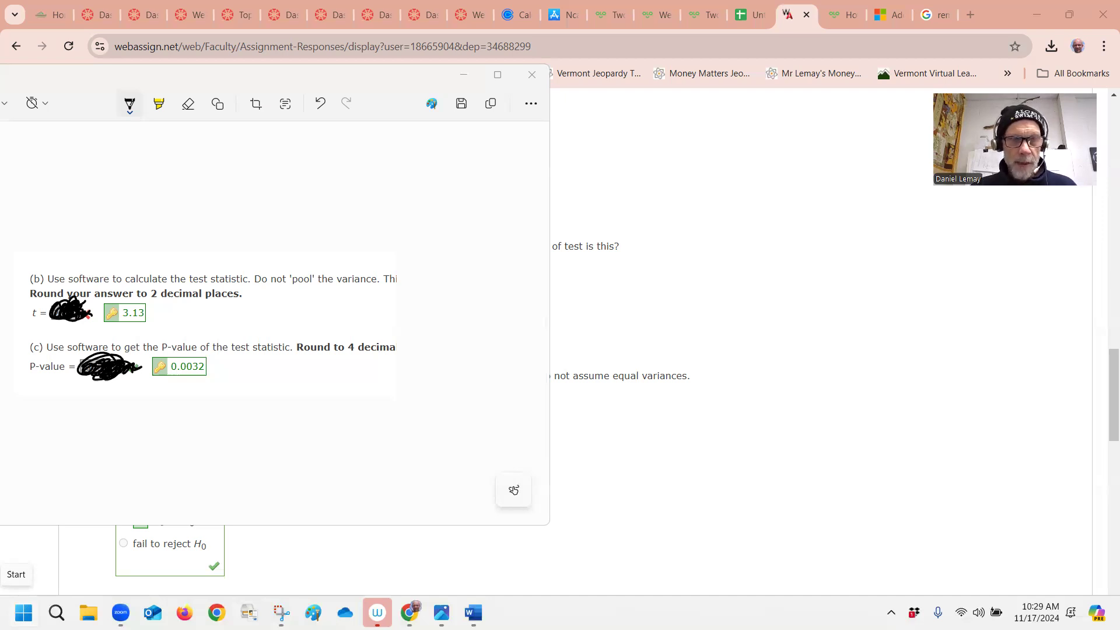
Open Excel from the Start menu and create a new blank workbook
left_click(24, 612)
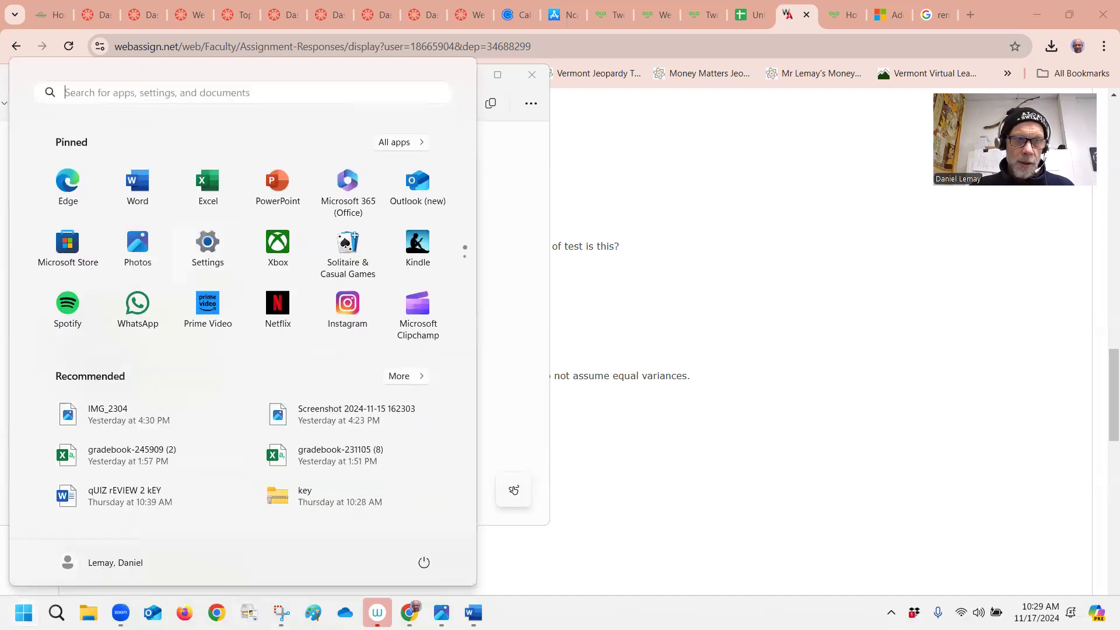
left_click(207, 190)
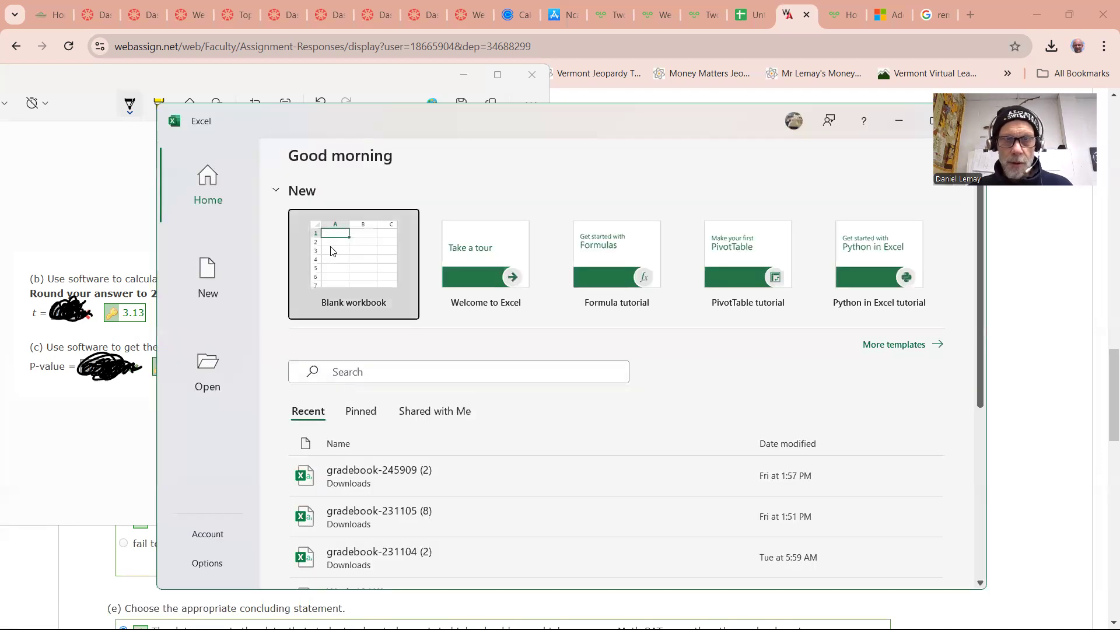
left_click(331, 248)
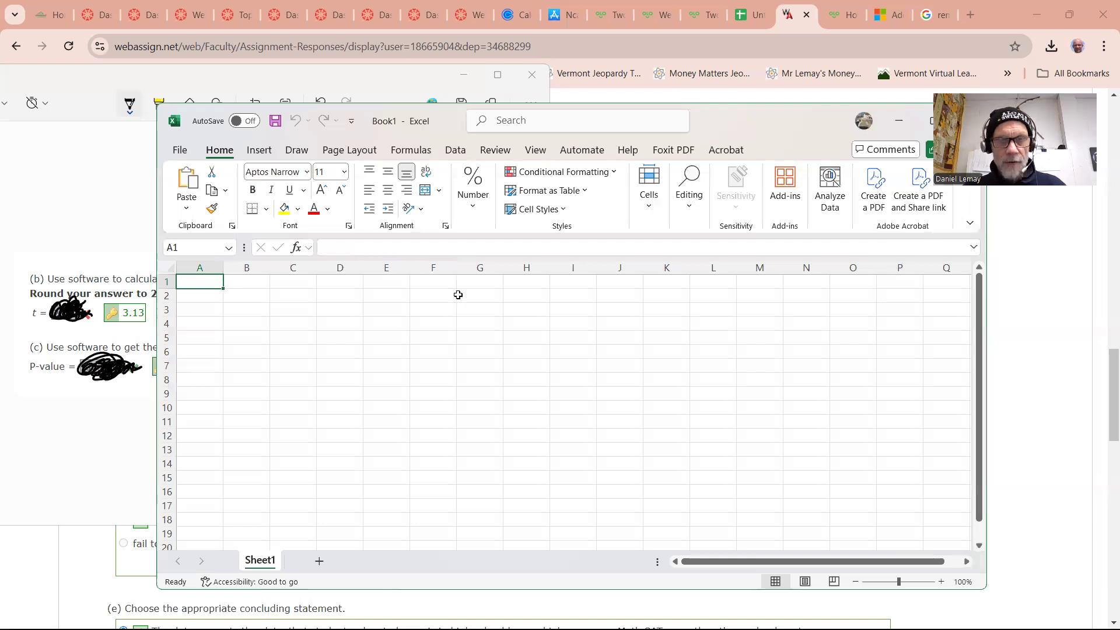
Paste the copied count and score data into the worksheet starting at A1
key("ctrl+v")
left_click(434, 350)
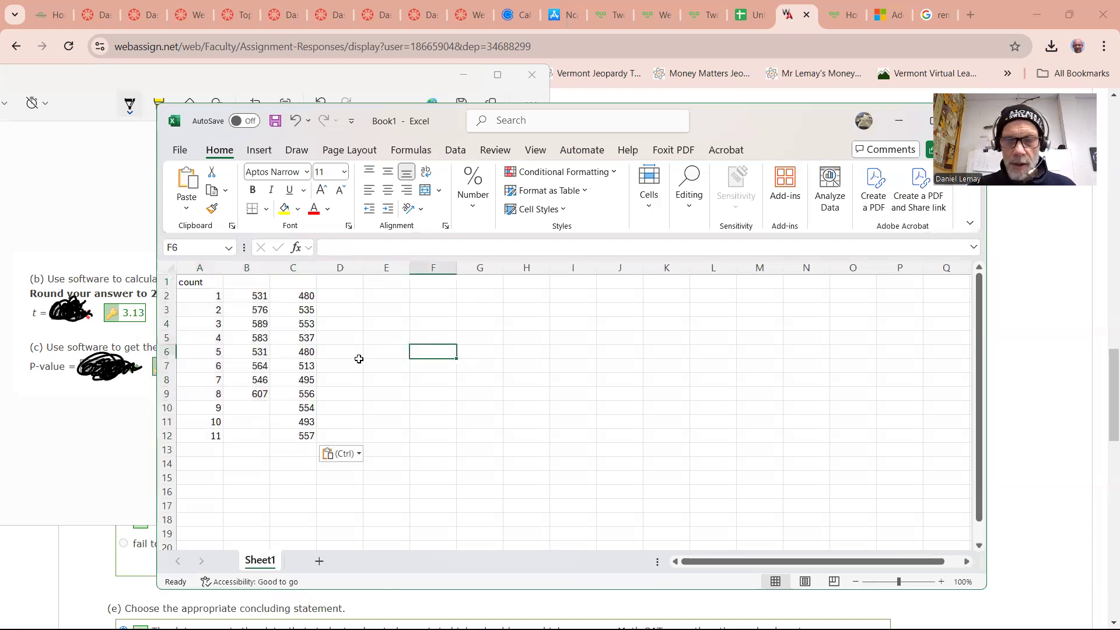
Label column B "Music" and column C "No Music" in the header row
left_click(246, 285)
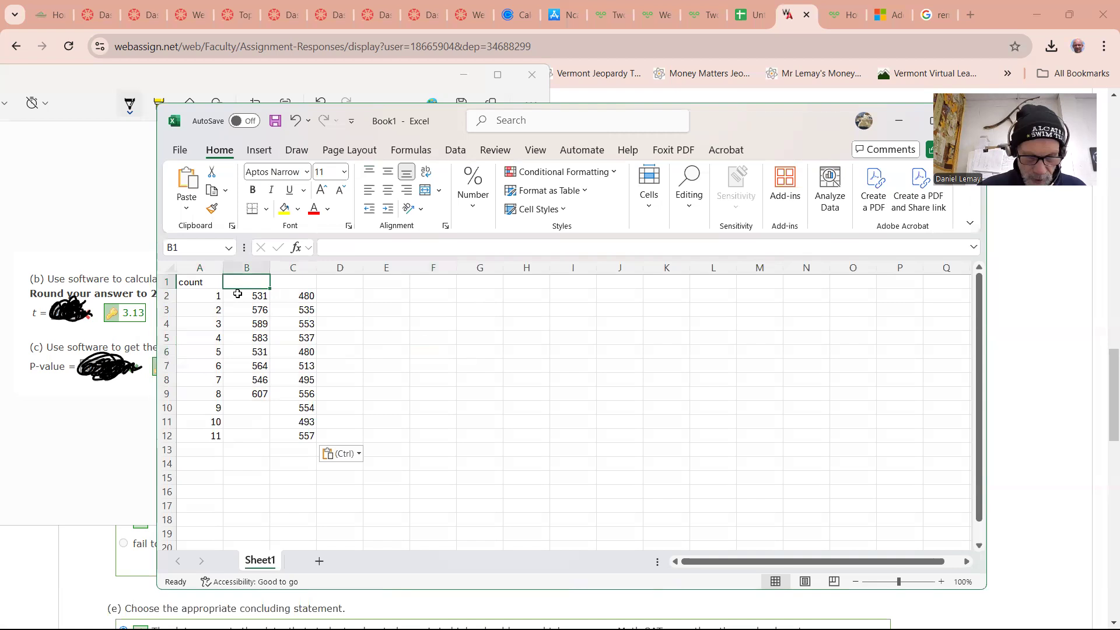
type("Math")
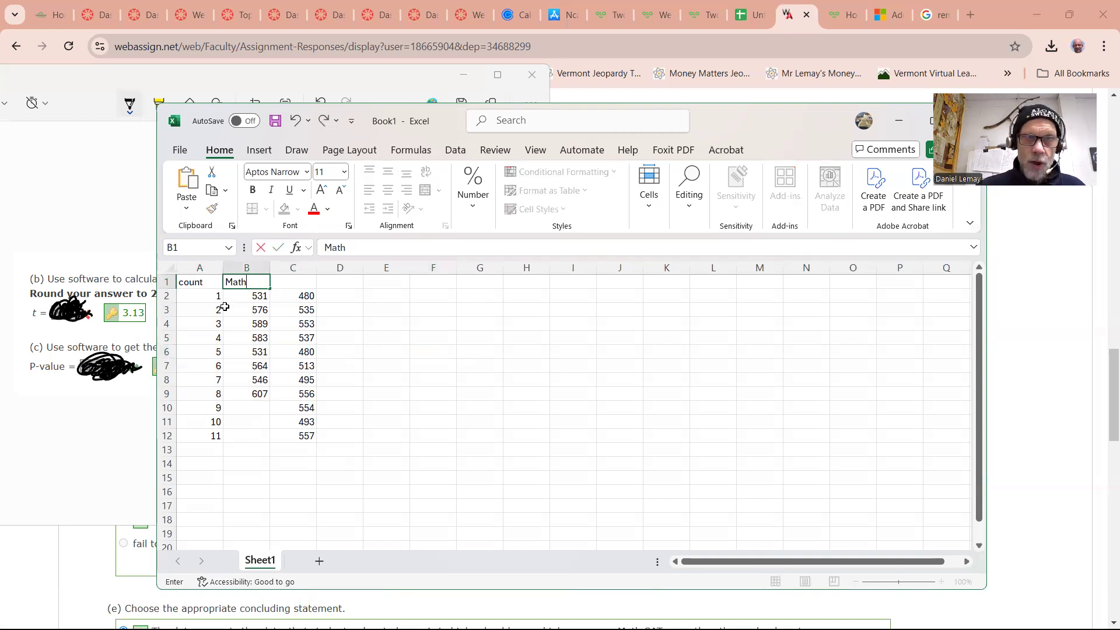
key("Tab")
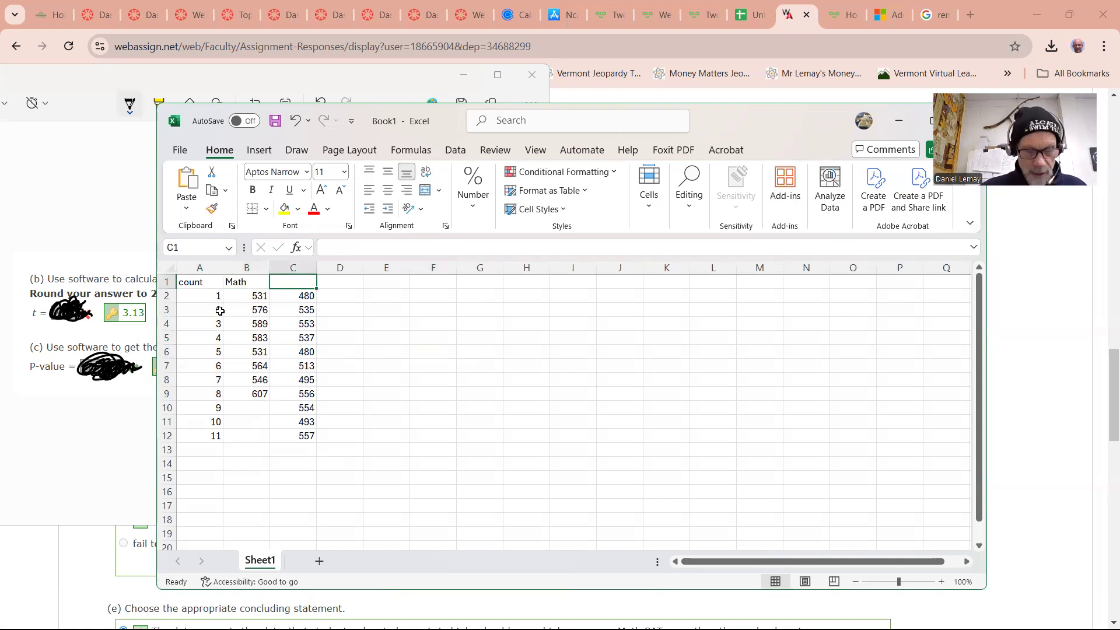
type("No")
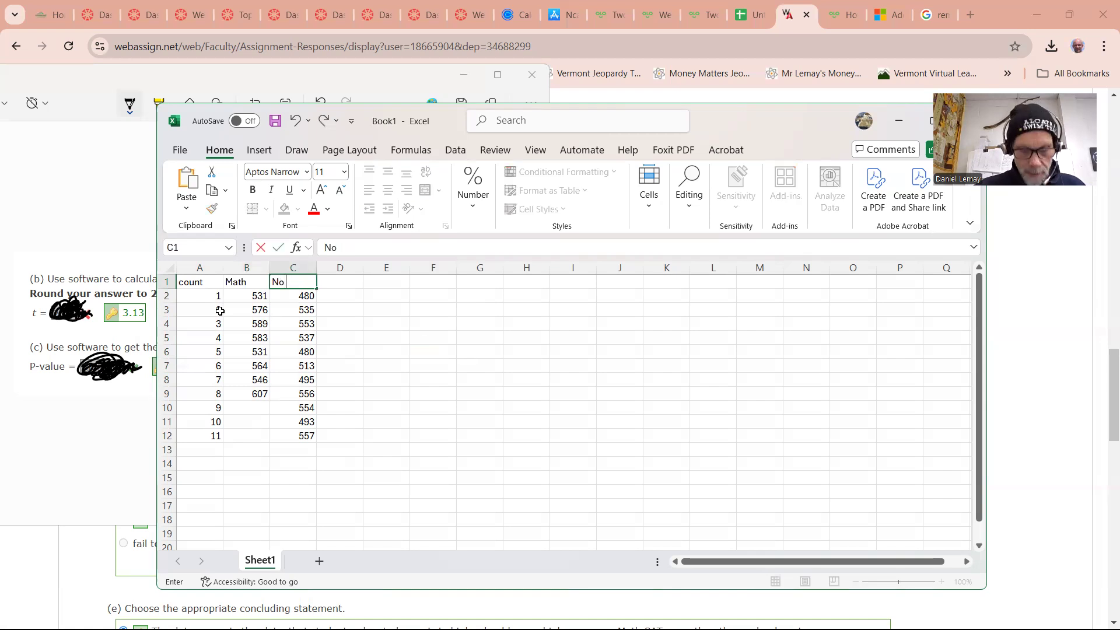
key("BackSpace")
key("BackSpace")
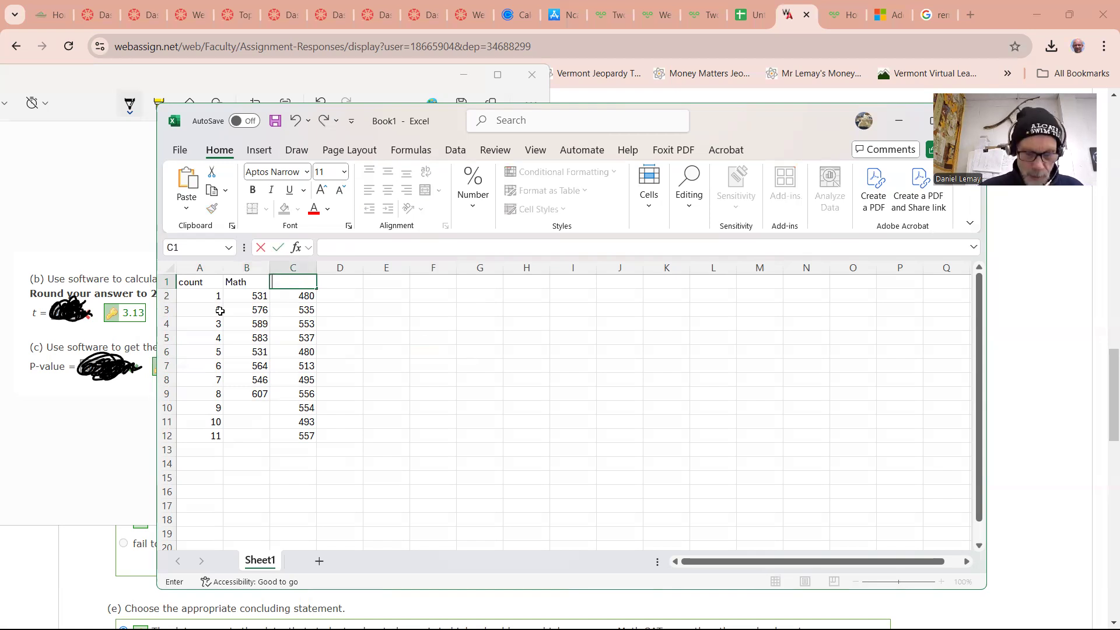
type("No M")
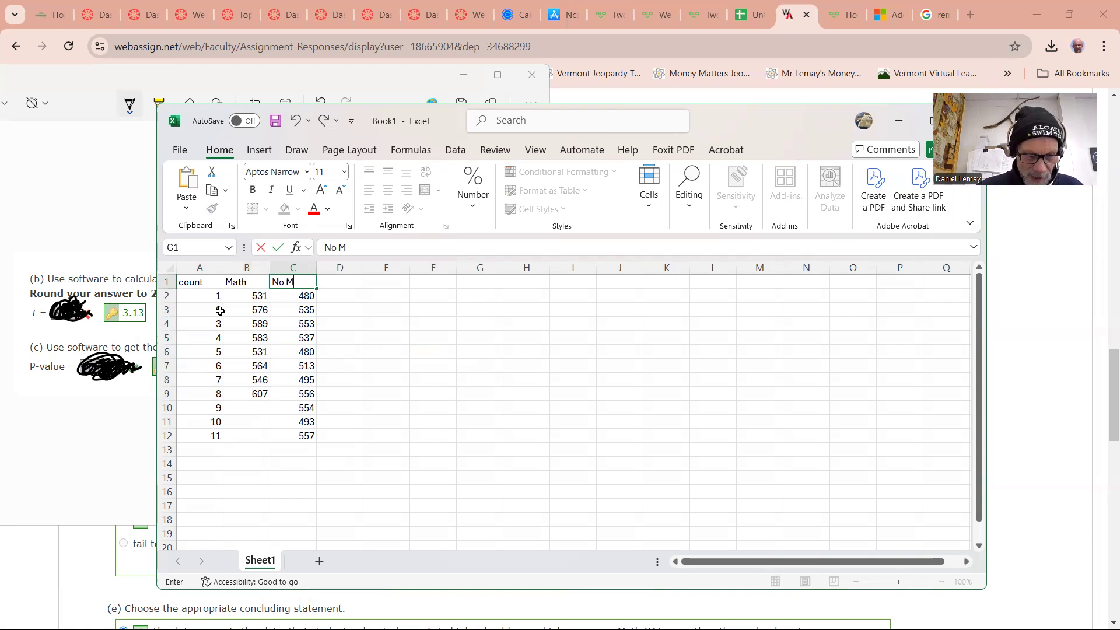
type("usic")
key("Left")
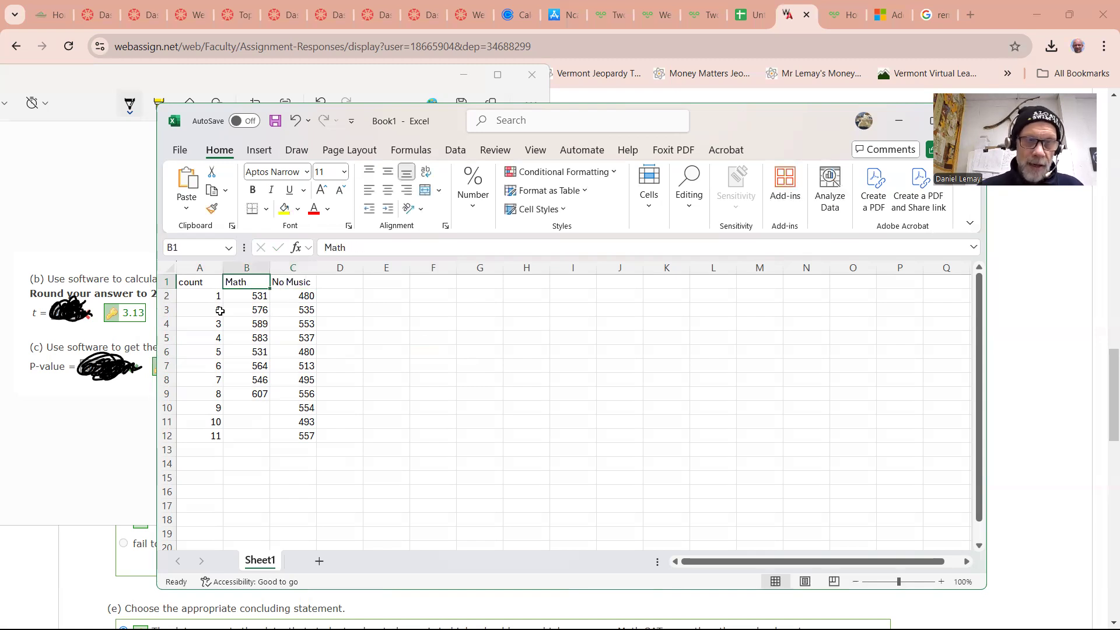
type("Musi")
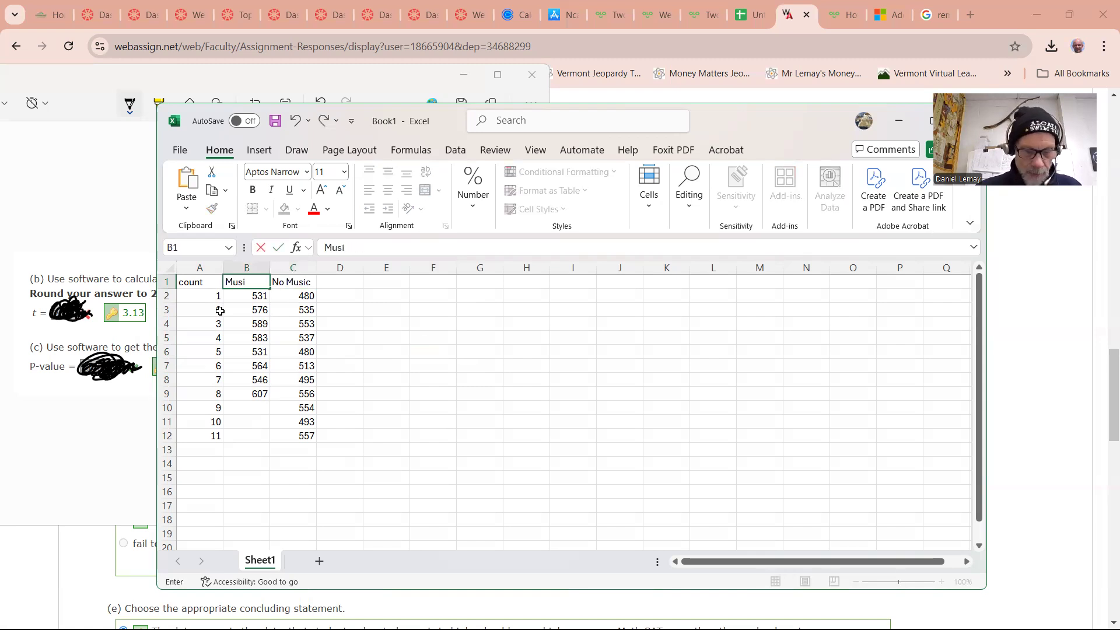
type("c")
key("Return")
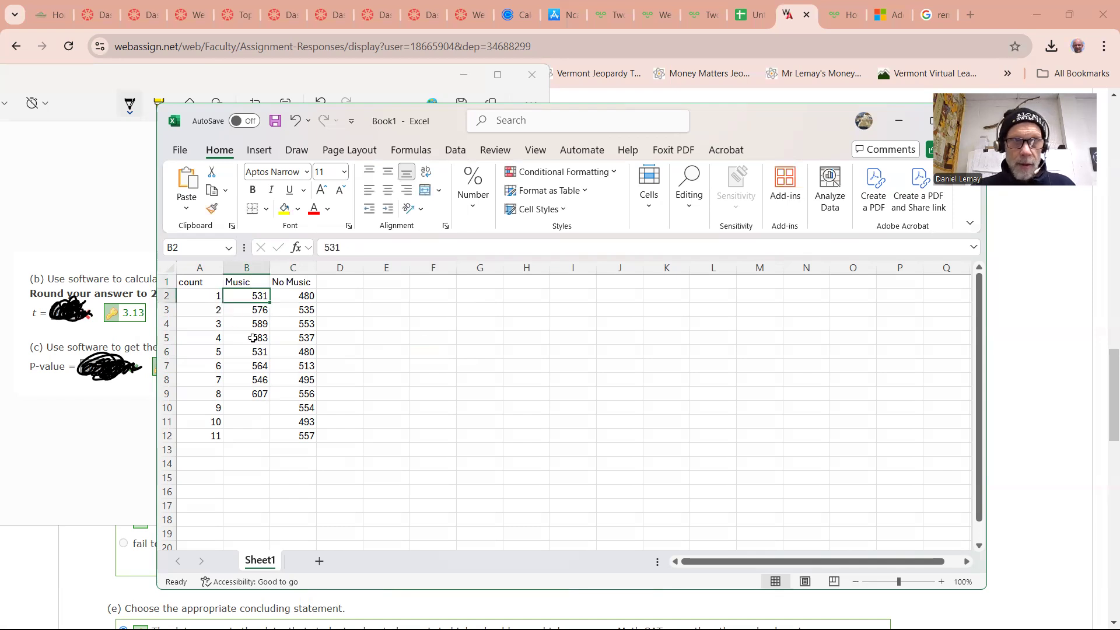
left_click(296, 298)
left_click(359, 298)
left_click(466, 306)
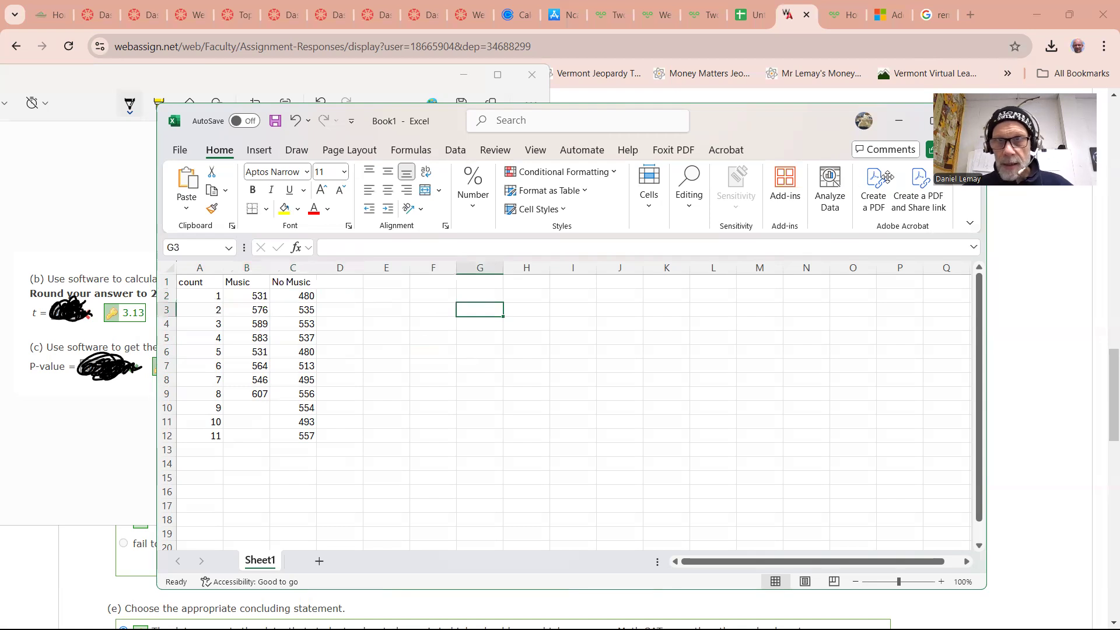
Search the add-ins for "anal" and add the XLMiner Analysis ToolPak
left_click(787, 180)
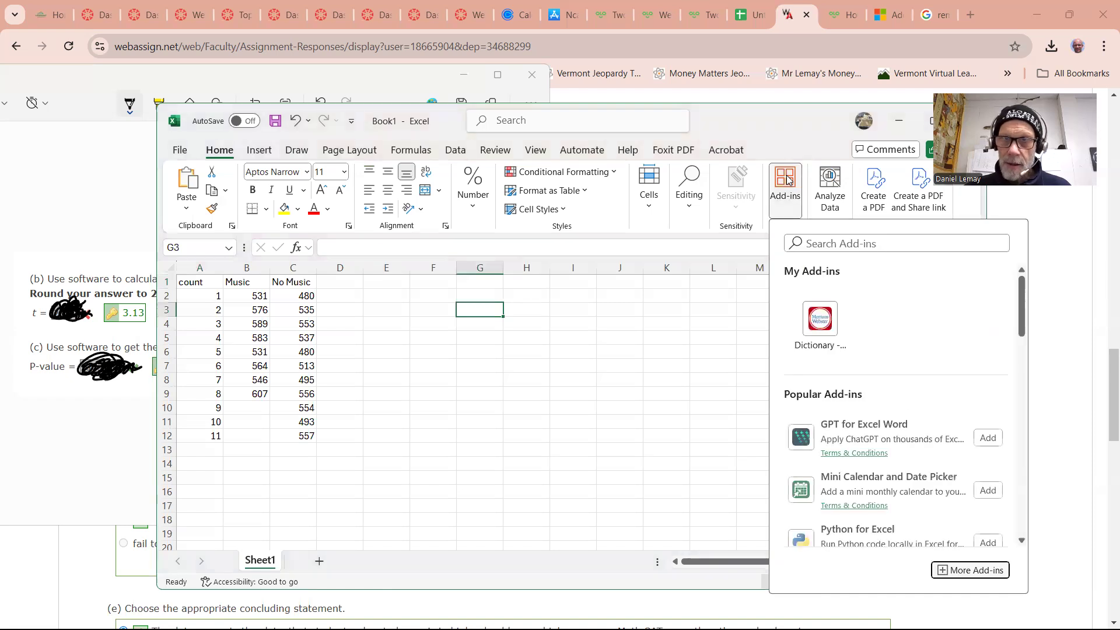
left_click(830, 240)
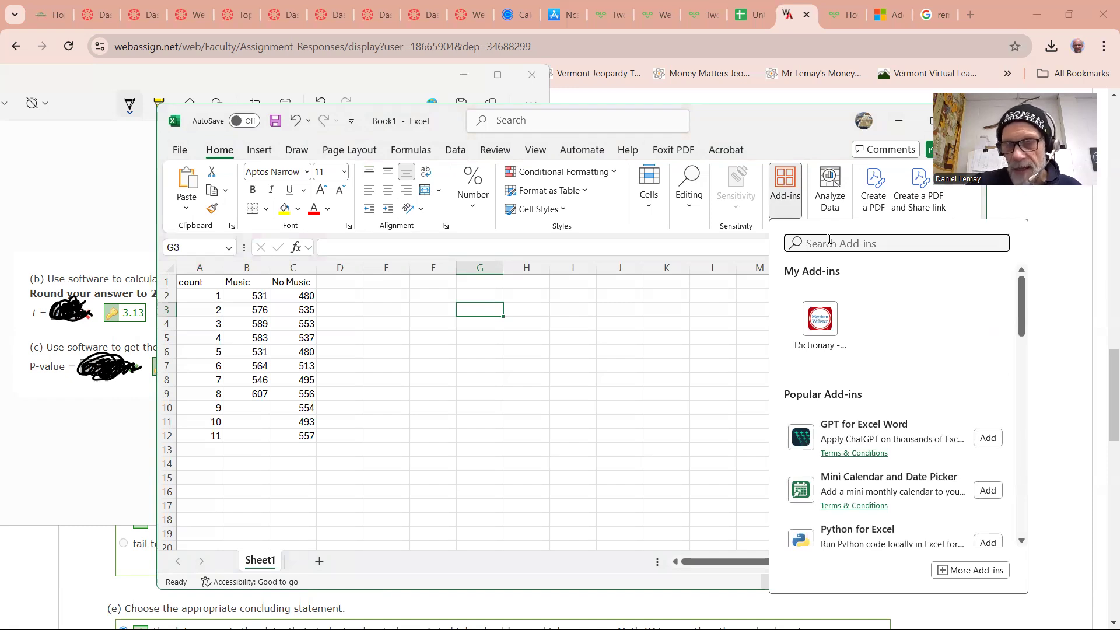
type("a")
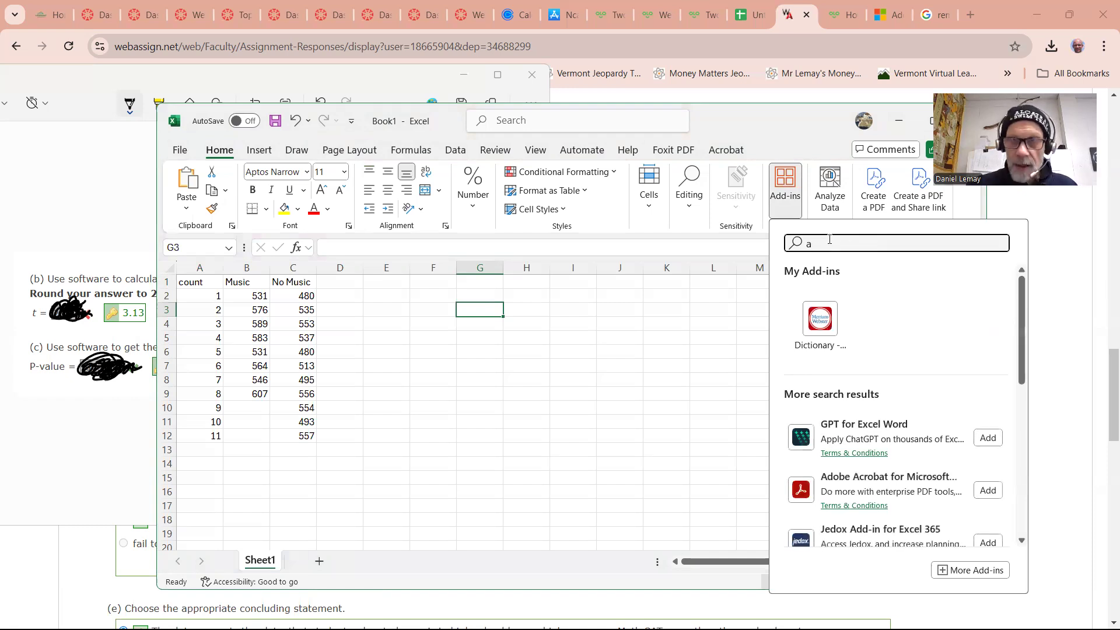
type("noa")
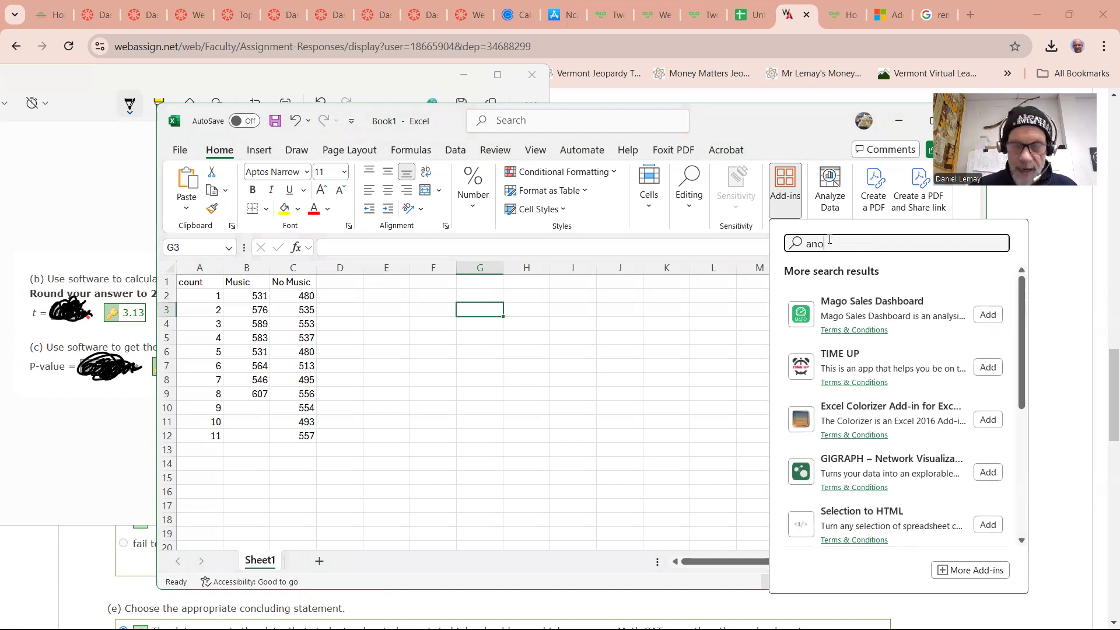
key("BackSpace")
key("BackSpace")
type("a")
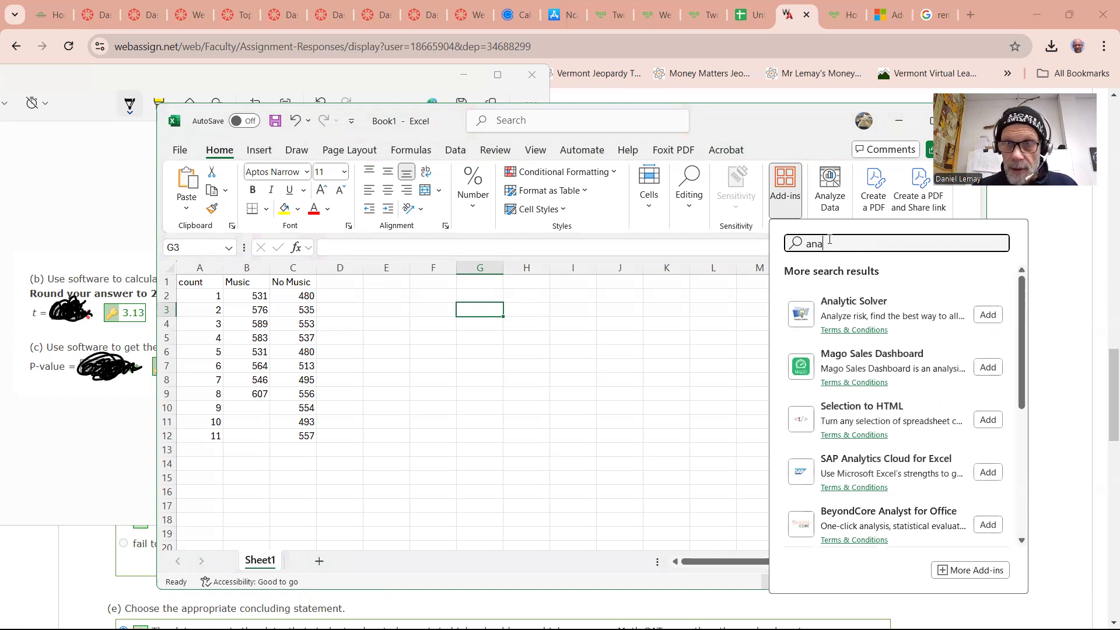
type("l")
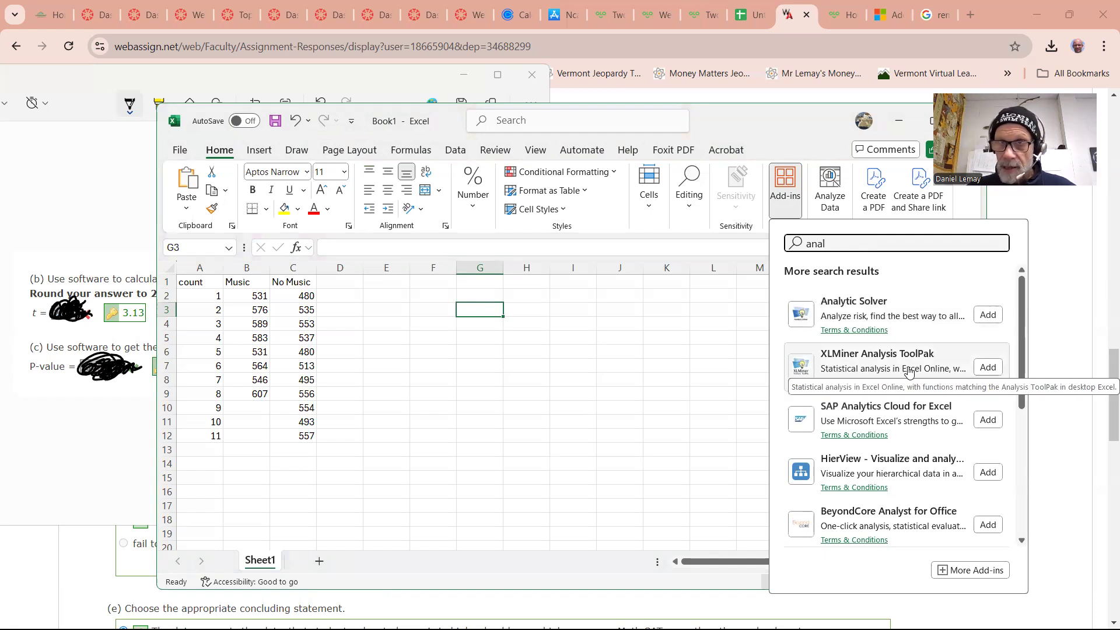
left_click(987, 367)
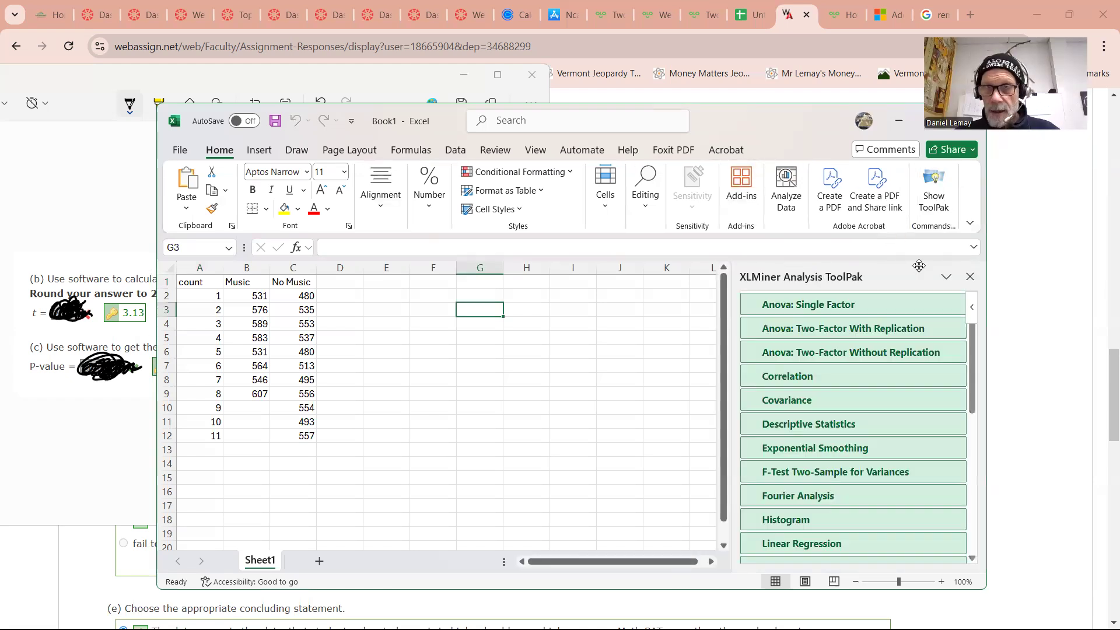
Close the XLMiner Analysis ToolPak pane and reopen it with Show ToolPak
left_click(970, 277)
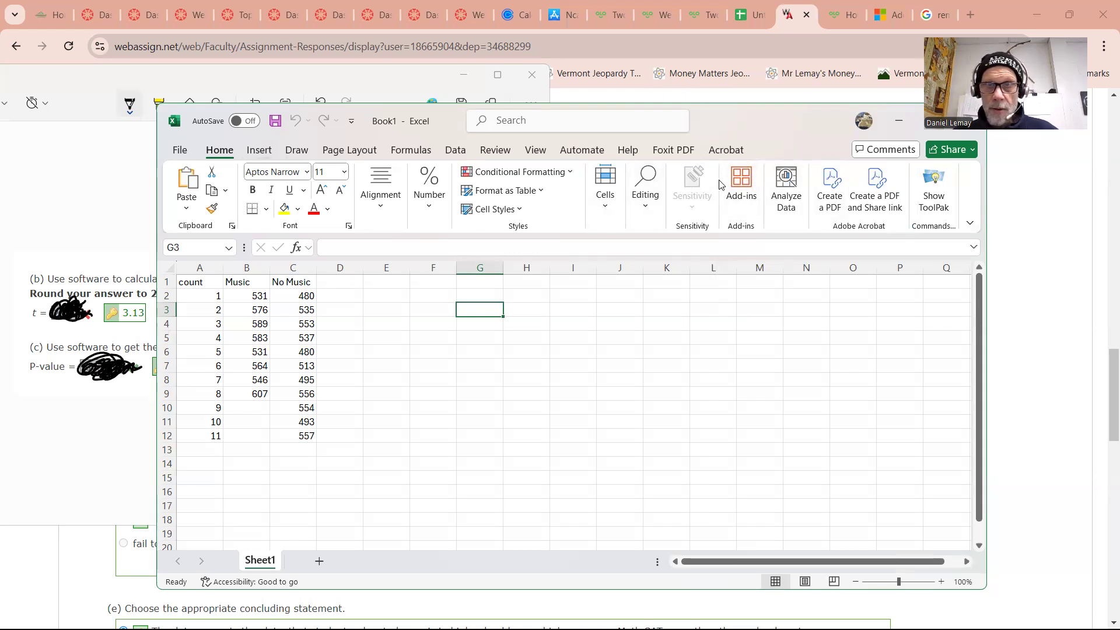
left_click(741, 186)
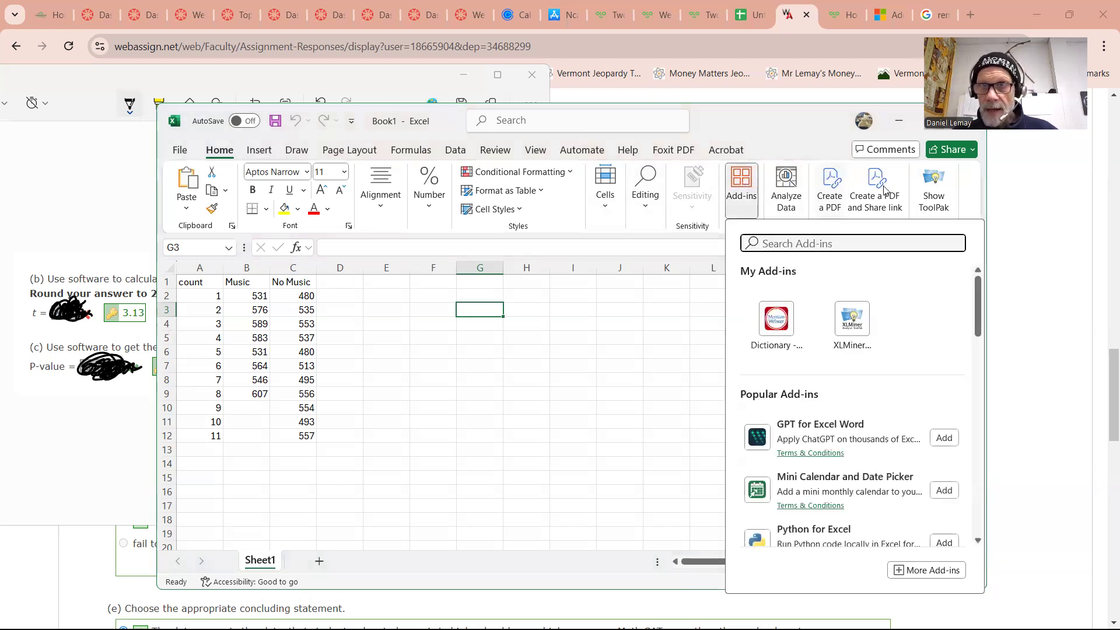
left_click(929, 196)
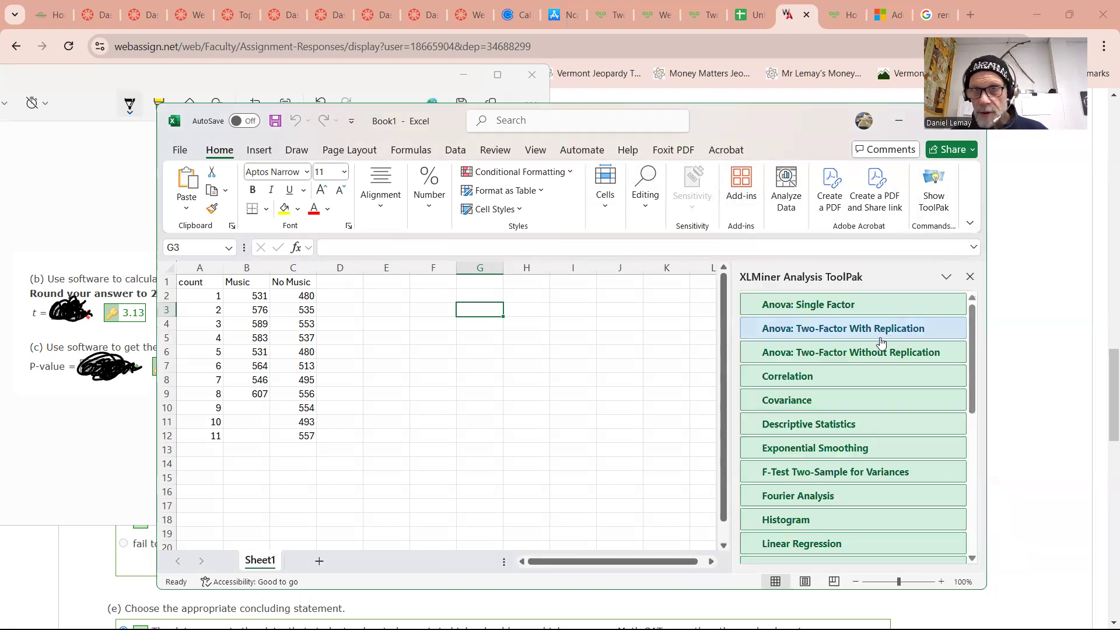
Handwrite the null hypothesis H0: μmusic = μno music over the worksheet with the pen
scroll(859, 397, "down", 3)
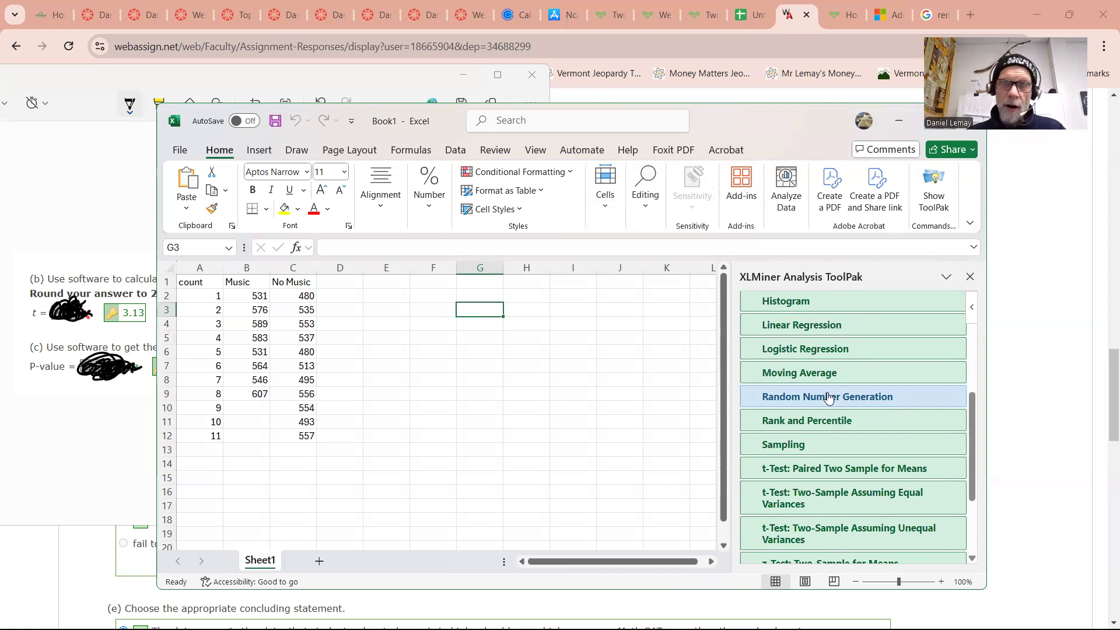
left_click(366, 128)
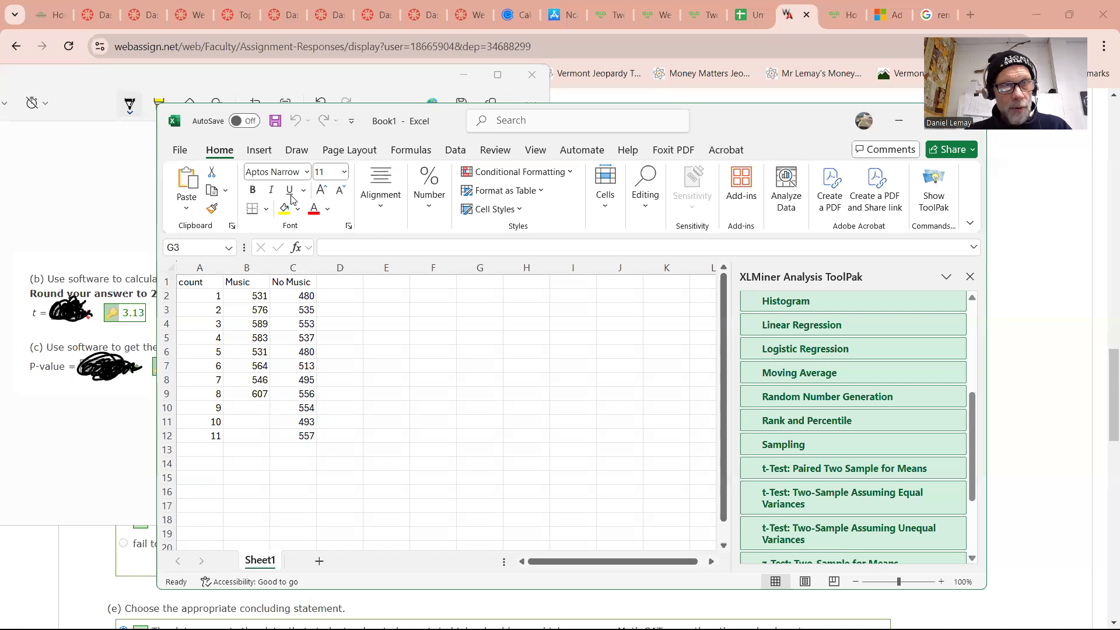
mouse_move(429, 214)
left_mouse_down()
mouse_move(430, 249)
mouse_move(441, 217)
mouse_move(441, 251)
left_mouse_up()
mouse_move(419, 239)
left_mouse_down()
mouse_move(444, 233)
mouse_move(452, 258)
mouse_move(463, 250)
left_mouse_up()
left_click_drag(481, 218, 481, 225)
left_click_drag(508, 222, 512, 260)
mouse_move(513, 222)
left_mouse_down()
mouse_move(574, 266)
mouse_move(623, 269)
mouse_move(657, 232)
left_mouse_up()
left_click_drag(639, 248, 656, 247)
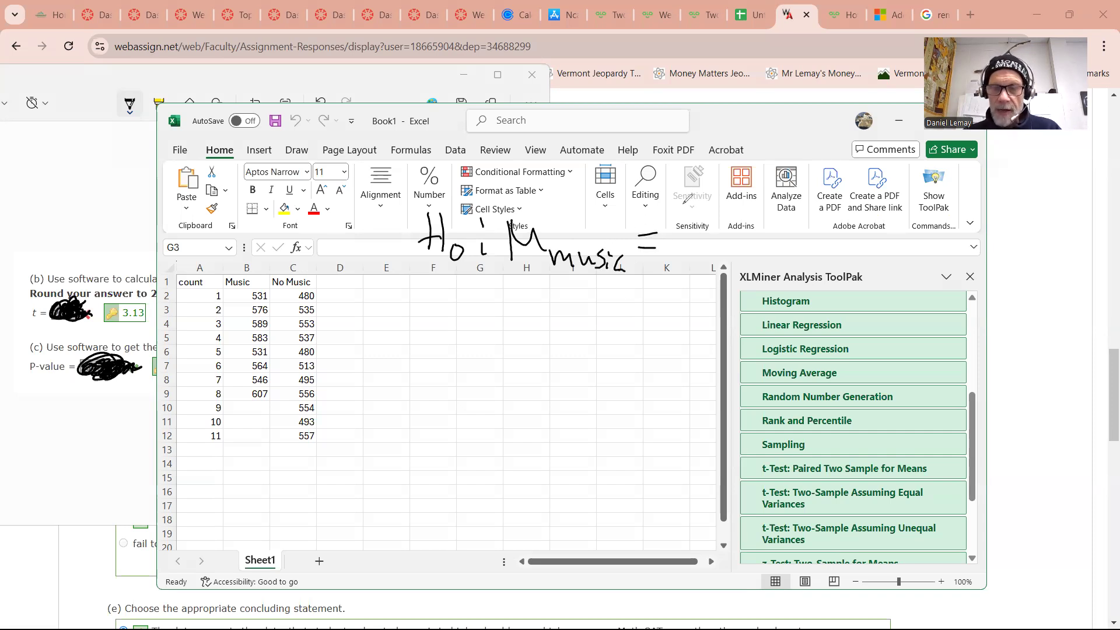
mouse_move(689, 214)
left_mouse_down()
mouse_move(685, 262)
mouse_move(715, 229)
mouse_move(750, 269)
mouse_move(811, 256)
mouse_move(871, 272)
left_mouse_up()
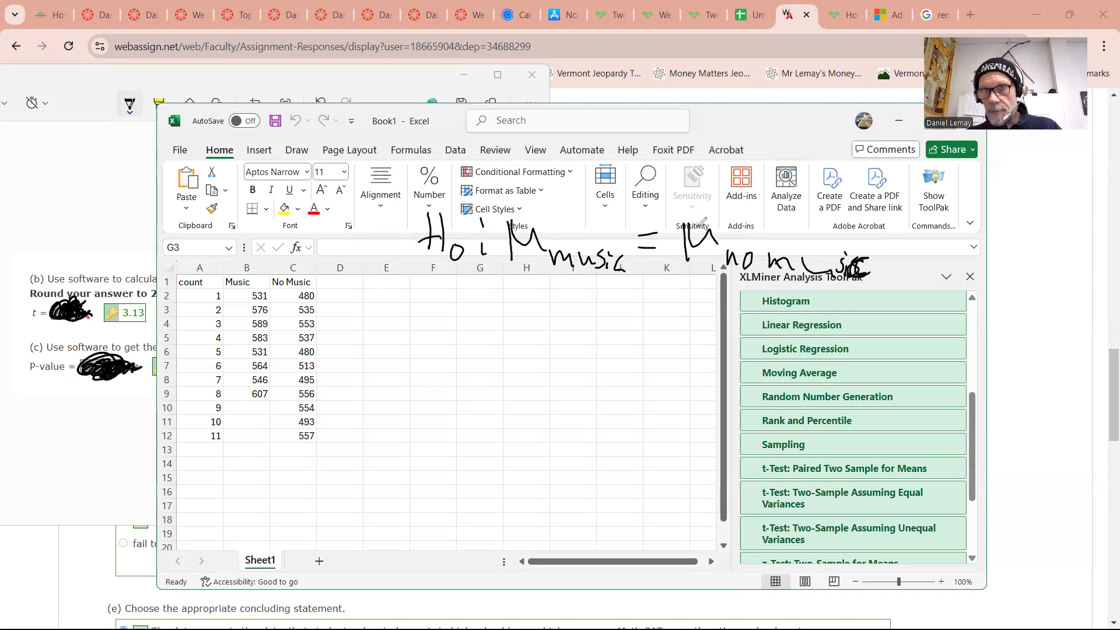
mouse_move(702, 220)
left_mouse_down()
mouse_move(691, 256)
mouse_move(738, 242)
left_mouse_up()
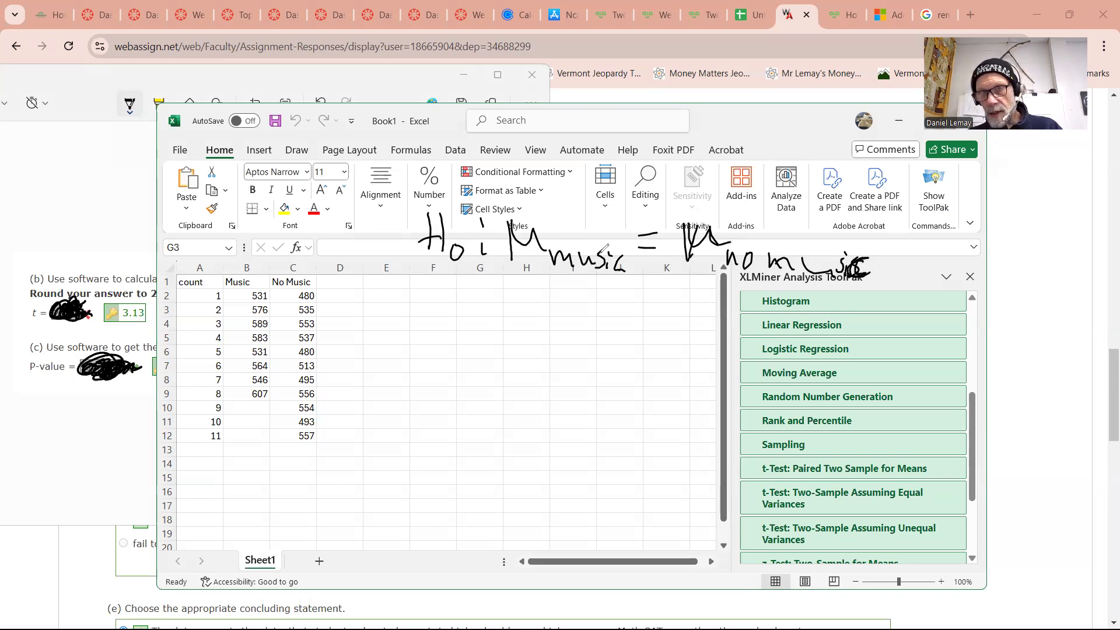
Handwrite the alternative hypothesis H1: μmusic > μno music below the null hypothesis
mouse_move(433, 278)
left_mouse_down()
mouse_move(428, 310)
mouse_move(447, 293)
left_mouse_up()
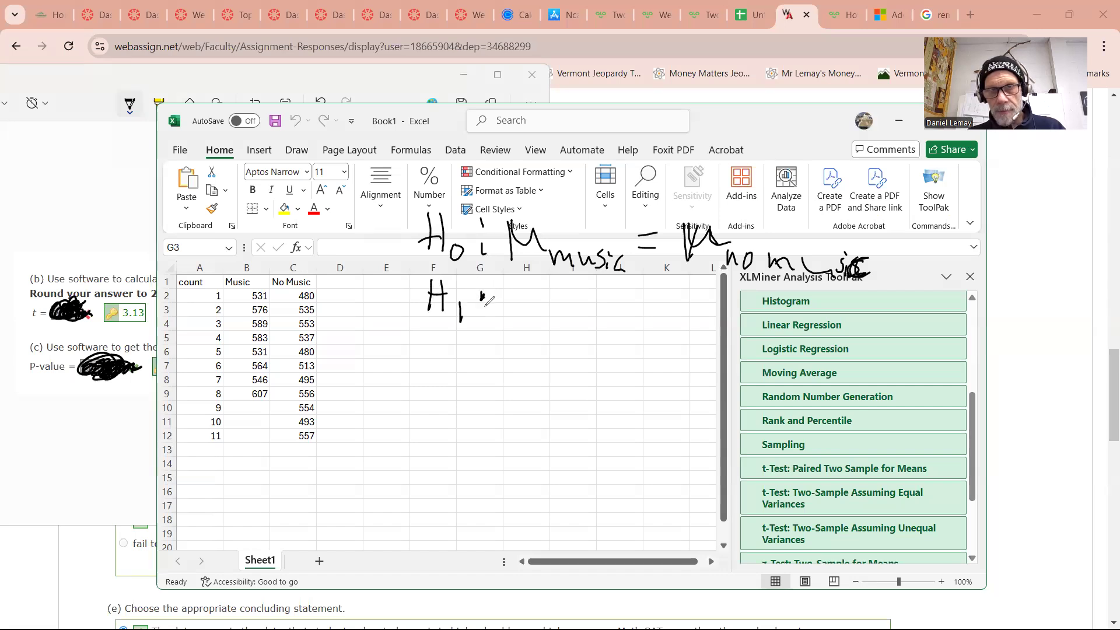
mouse_move(513, 296)
left_mouse_down()
mouse_move(532, 319)
mouse_move(577, 337)
left_mouse_up()
left_click_drag(586, 326, 620, 319)
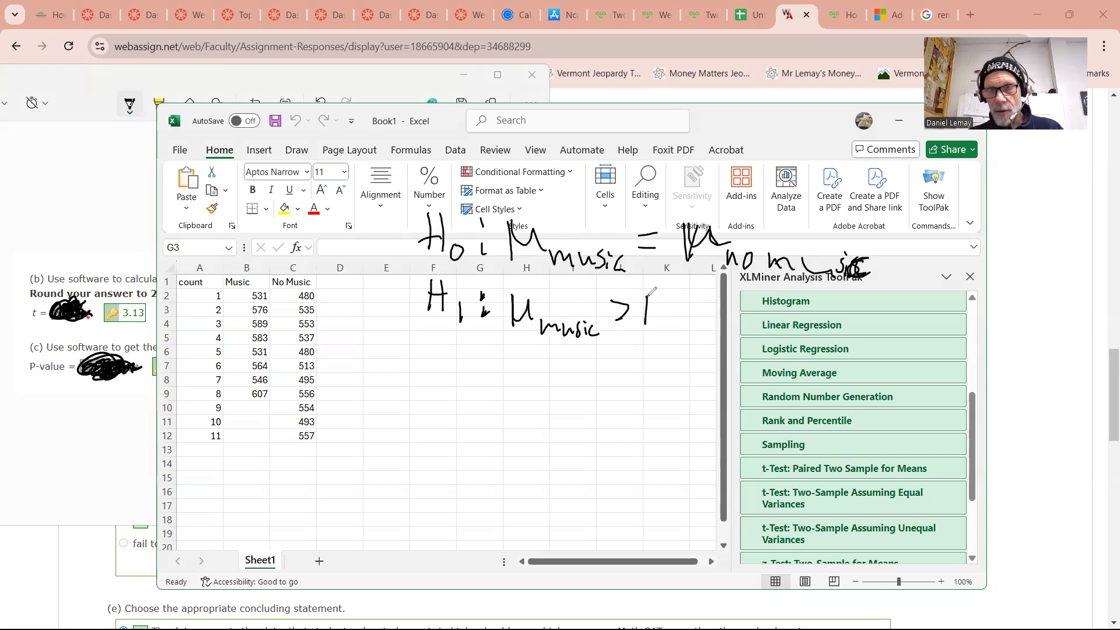
left_click_drag(652, 289, 668, 321)
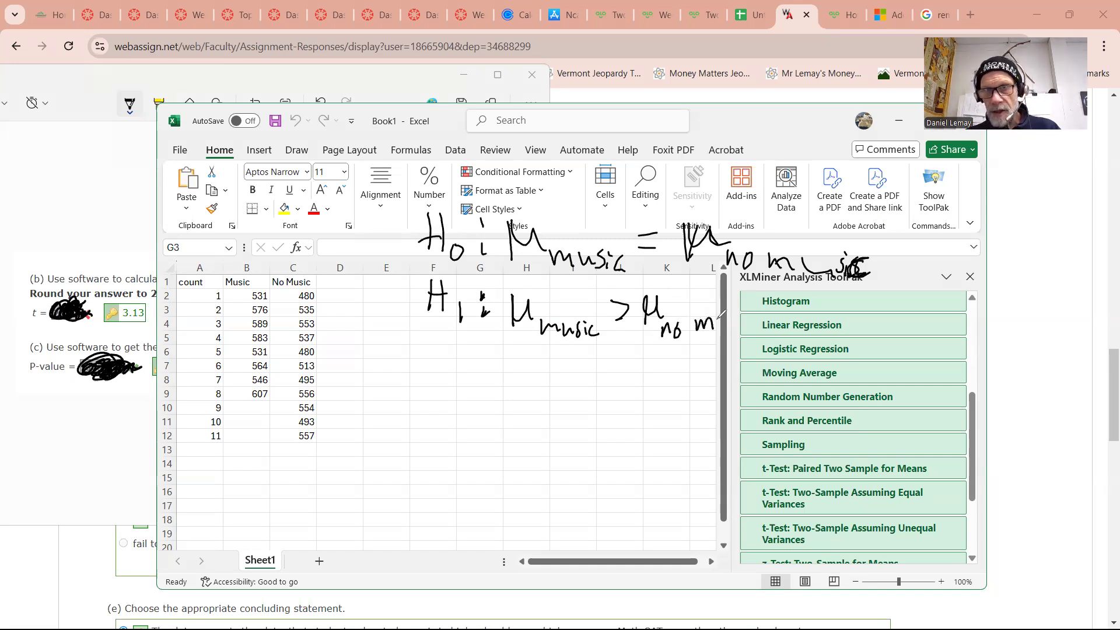
mouse_move(737, 320)
left_mouse_down()
mouse_move(730, 331)
mouse_move(751, 330)
left_mouse_up()
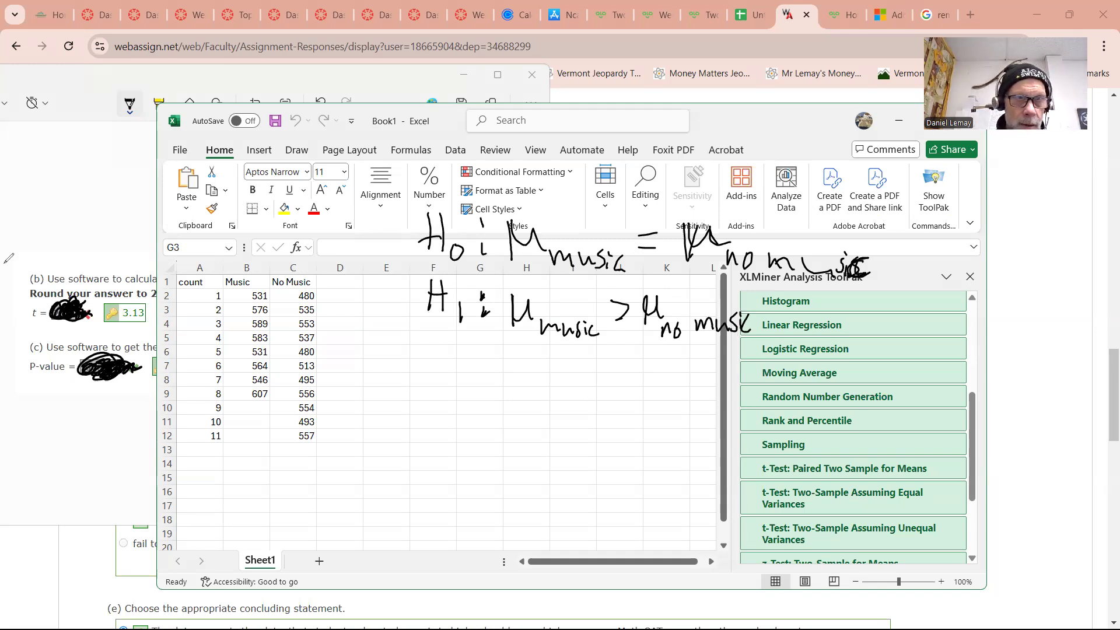
Open the t-Test: Two-Sample Assuming Unequal Variances tool in the ToolPak pane
scroll(866, 450, "down", 3)
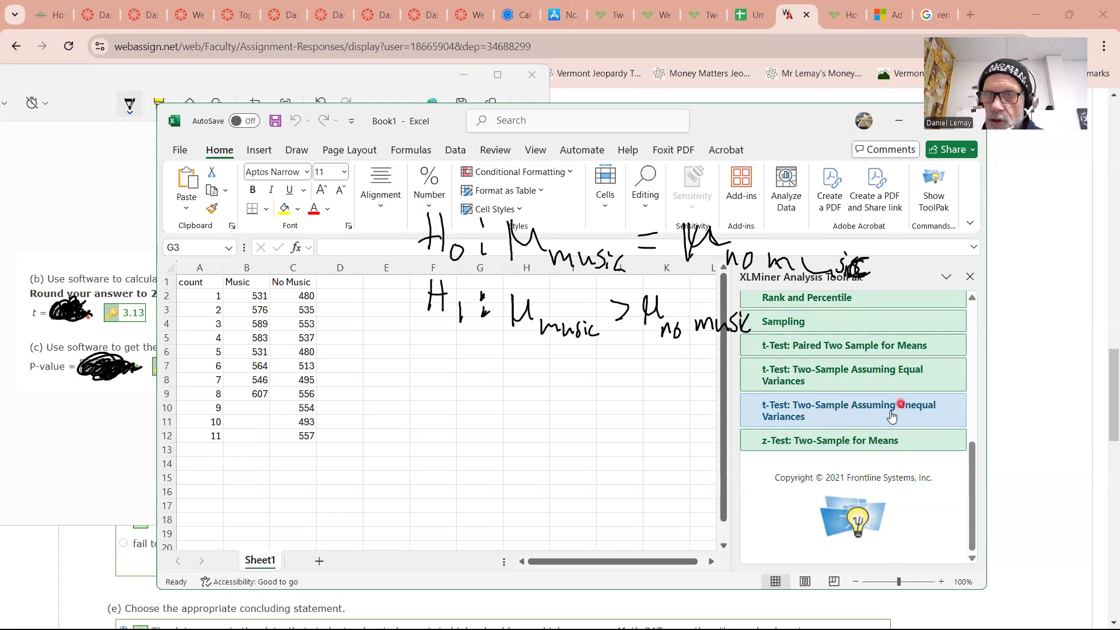
left_click(820, 408)
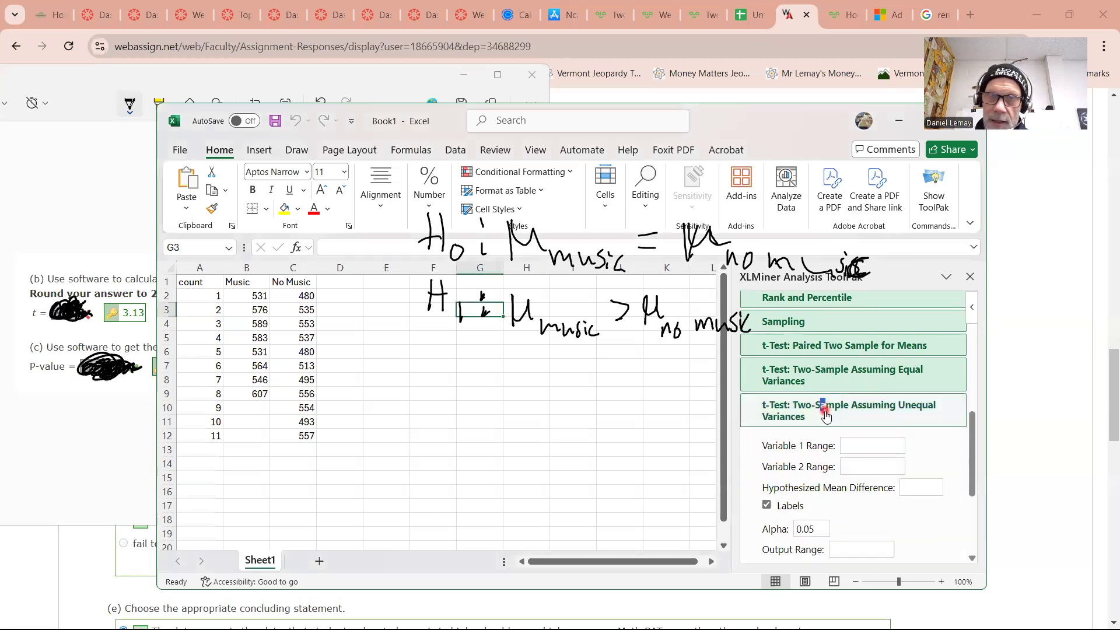
Set the Variable 1 Range to the Music scores B2:B10 and the Variable 2 Range to the No Music scores C2:C12
left_click(870, 445)
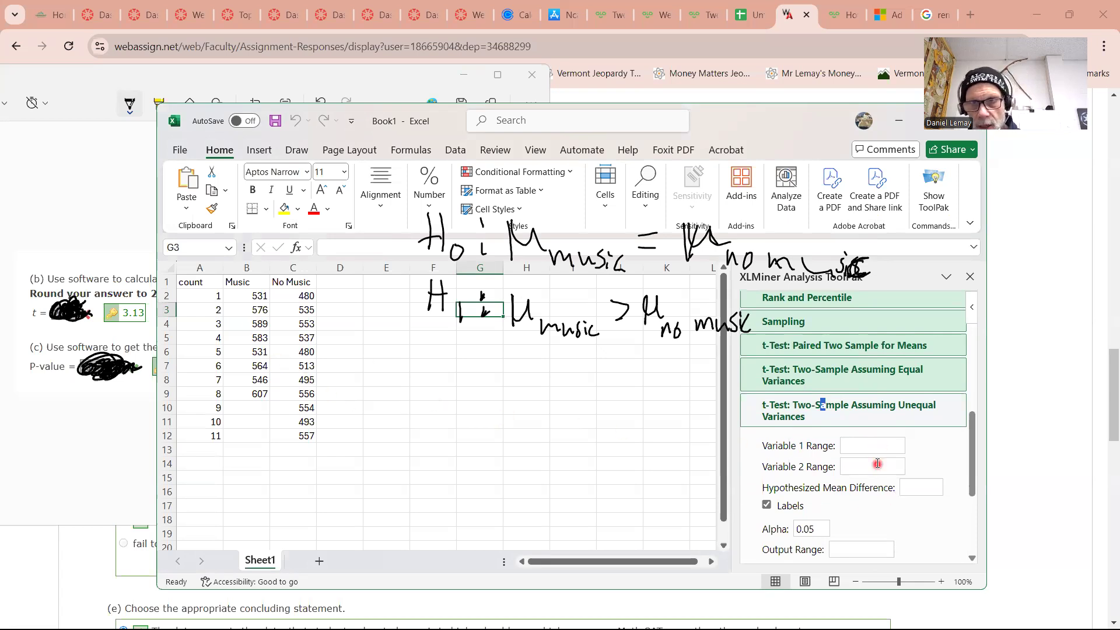
left_click(874, 445)
left_click_drag(248, 295, 240, 407)
left_click(855, 466)
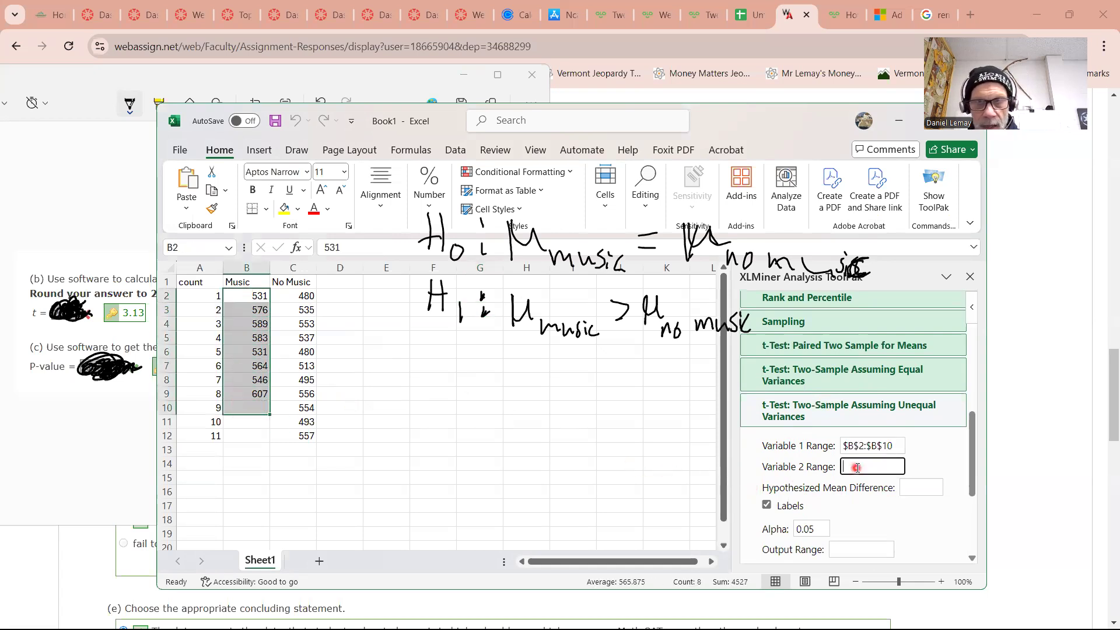
left_click(299, 296)
left_click_drag(299, 326, 295, 434)
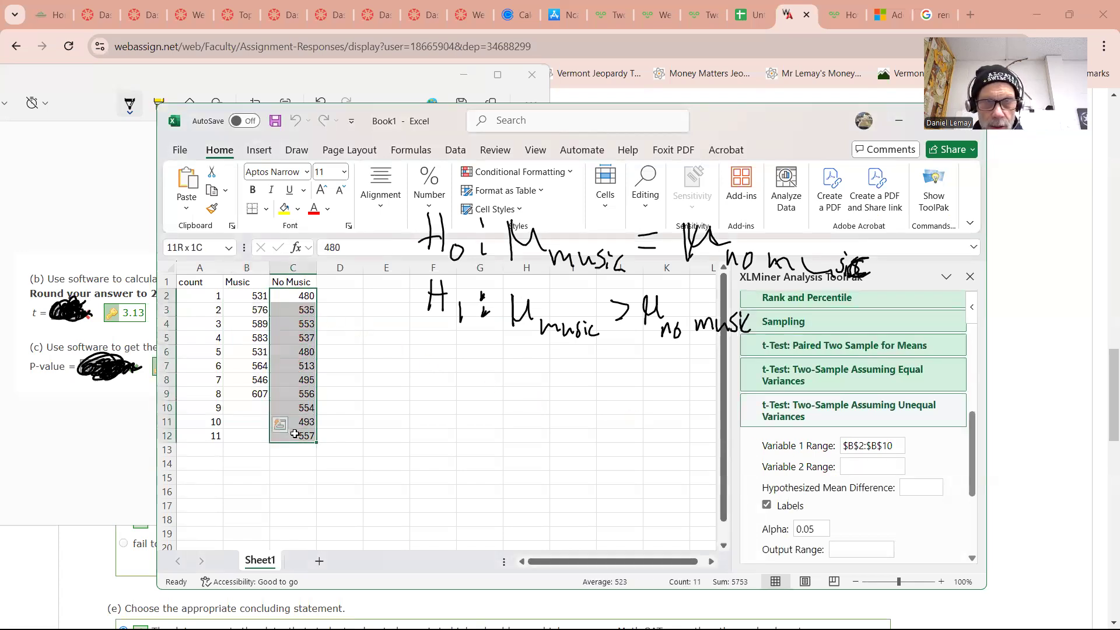
Set the hypothesized mean difference to 0 and turn off the Labels option
left_click(927, 484)
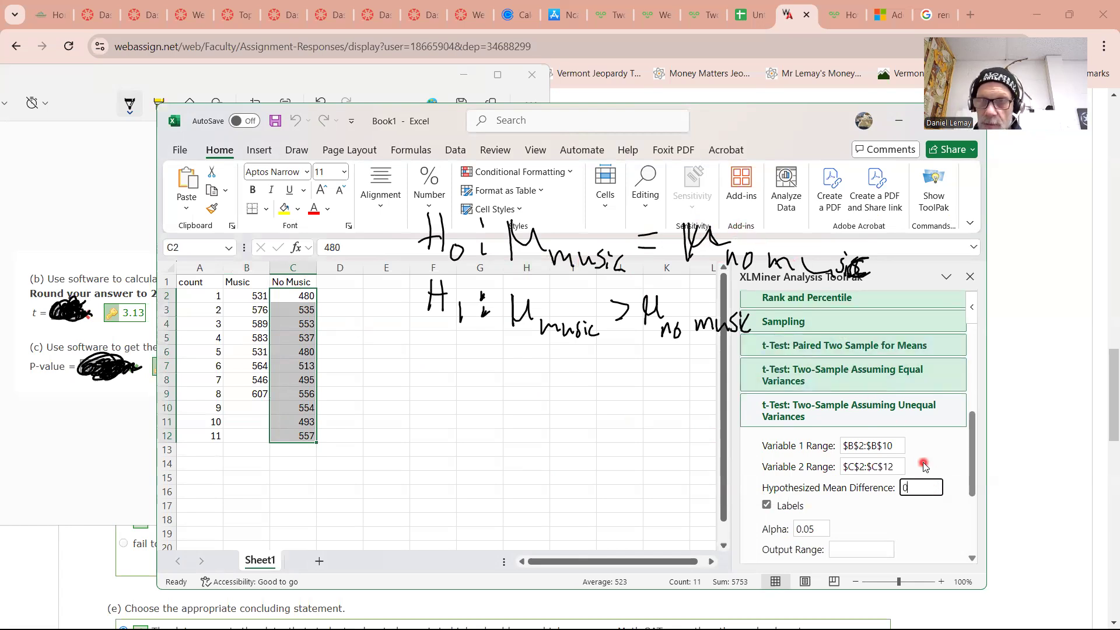
left_click(768, 506)
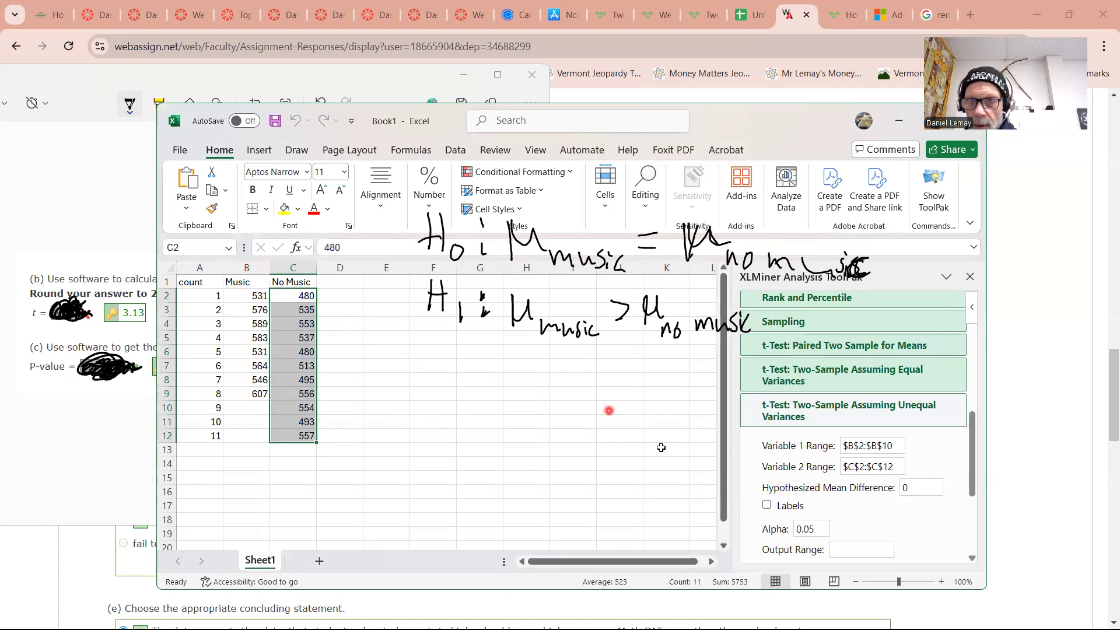
Set the output range to G7 and run the unequal-variances t-test
scroll(838, 464, "down", 1)
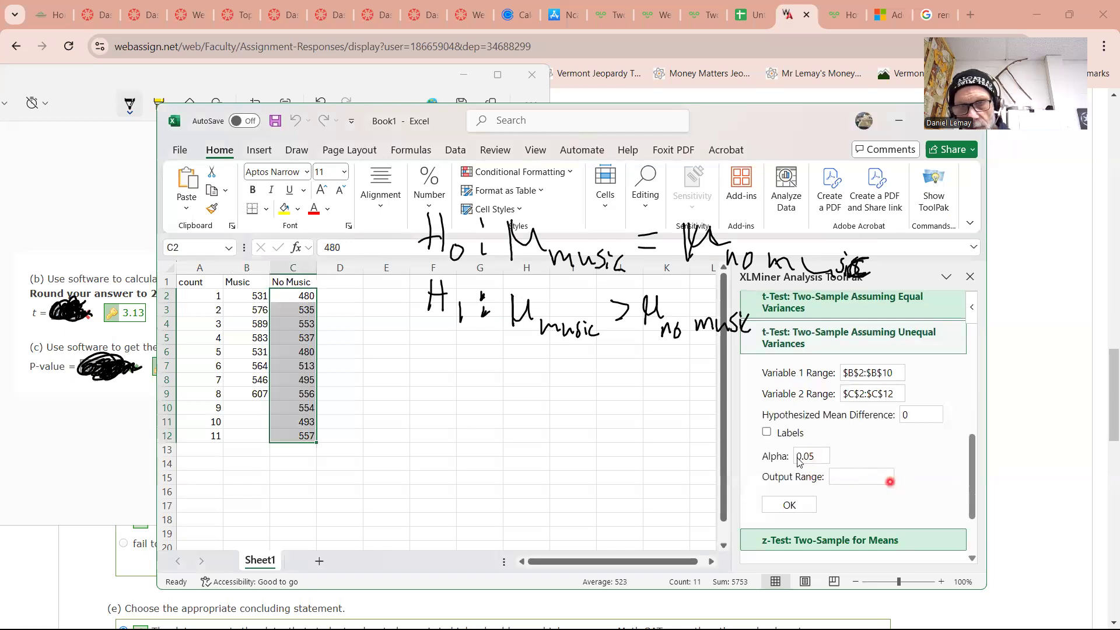
left_click(863, 479)
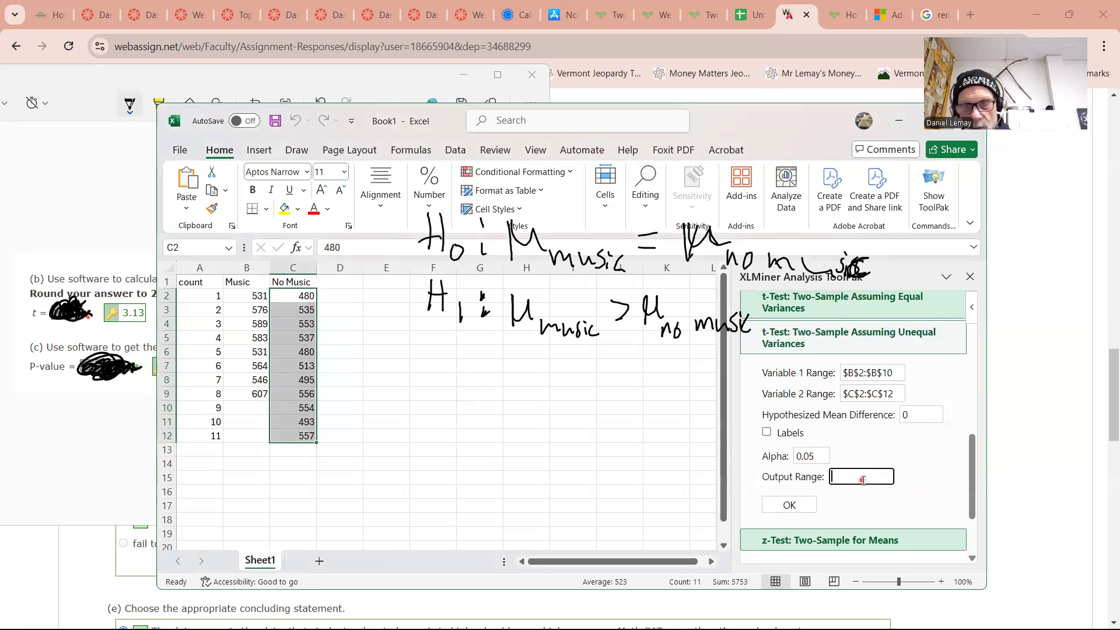
left_click(471, 370)
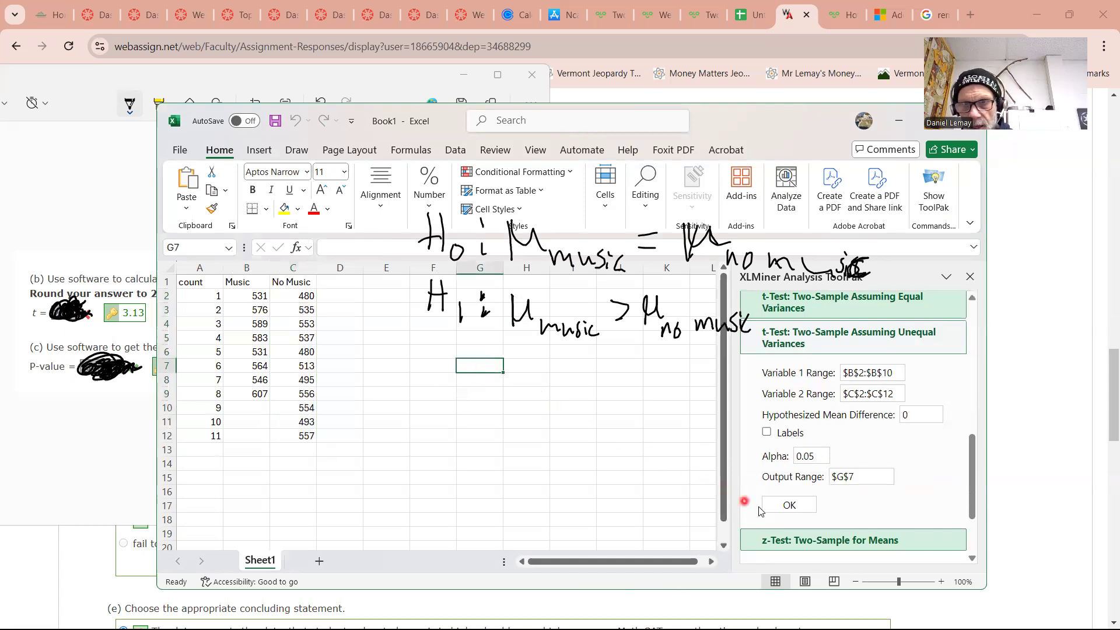
left_click(783, 505)
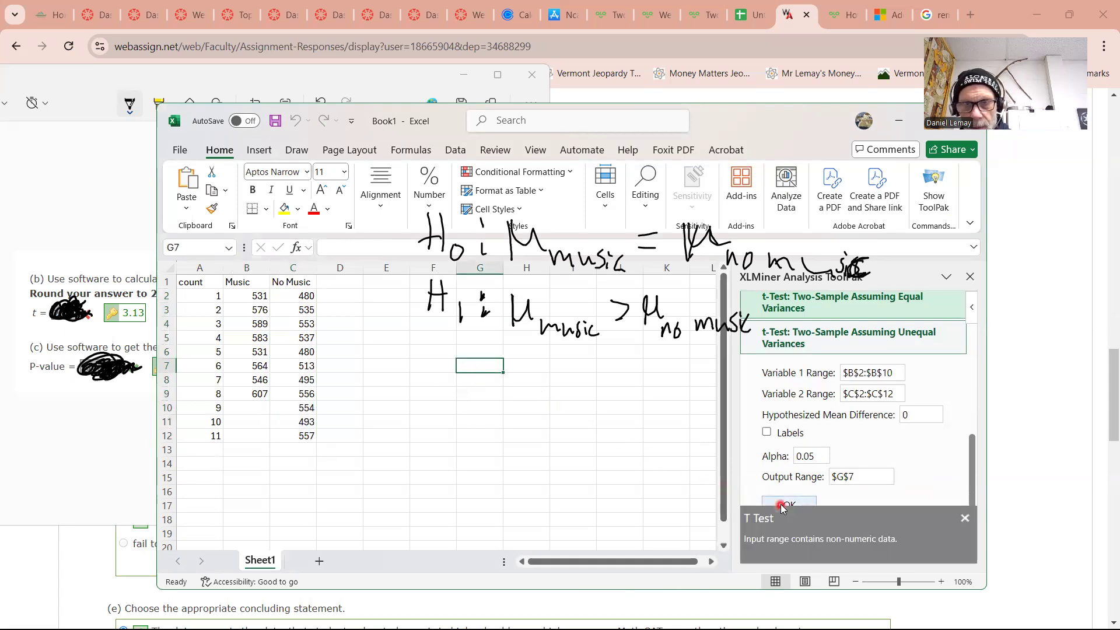
scroll(828, 495, "down", 1)
scroll(880, 493, "up", 1)
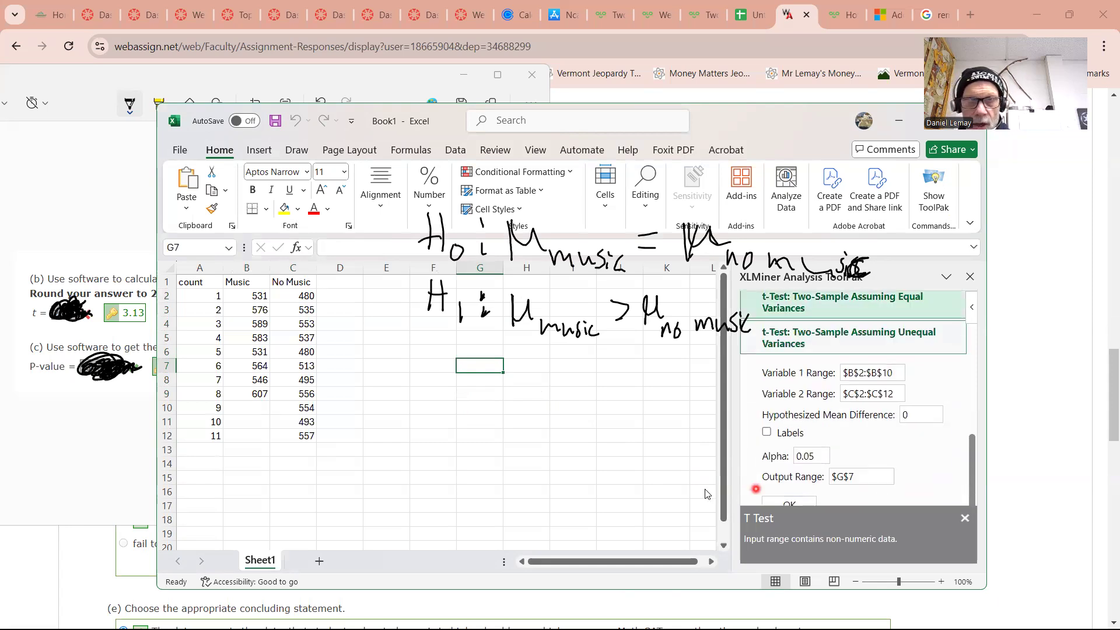
left_click(646, 487)
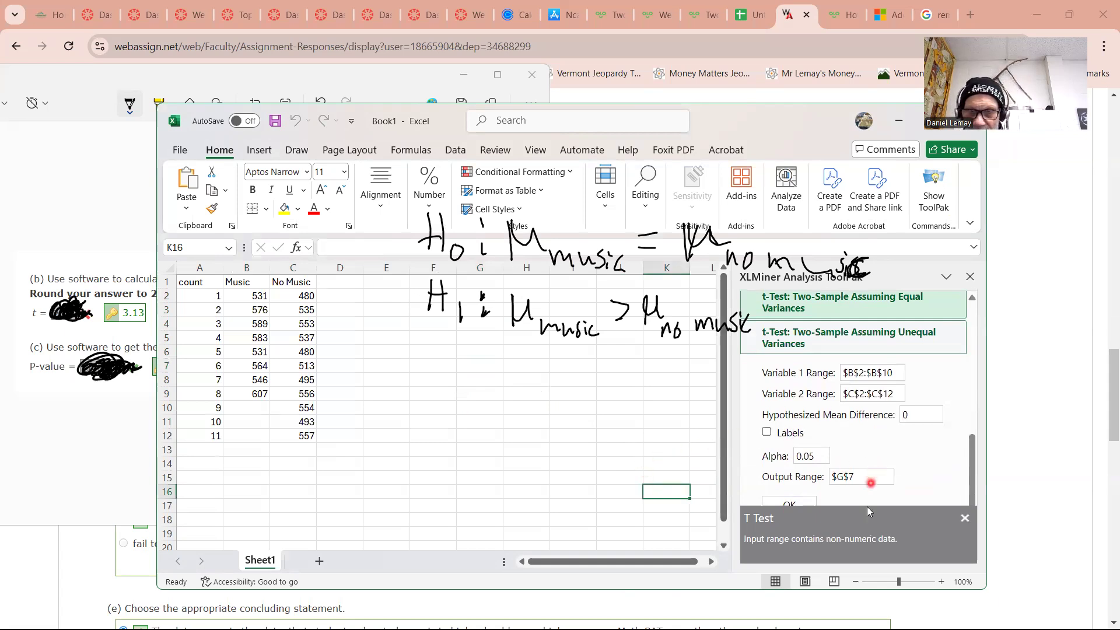
Clear both variable ranges and set the Variable 1 Range to the Music scores B2:B9
left_click(888, 373)
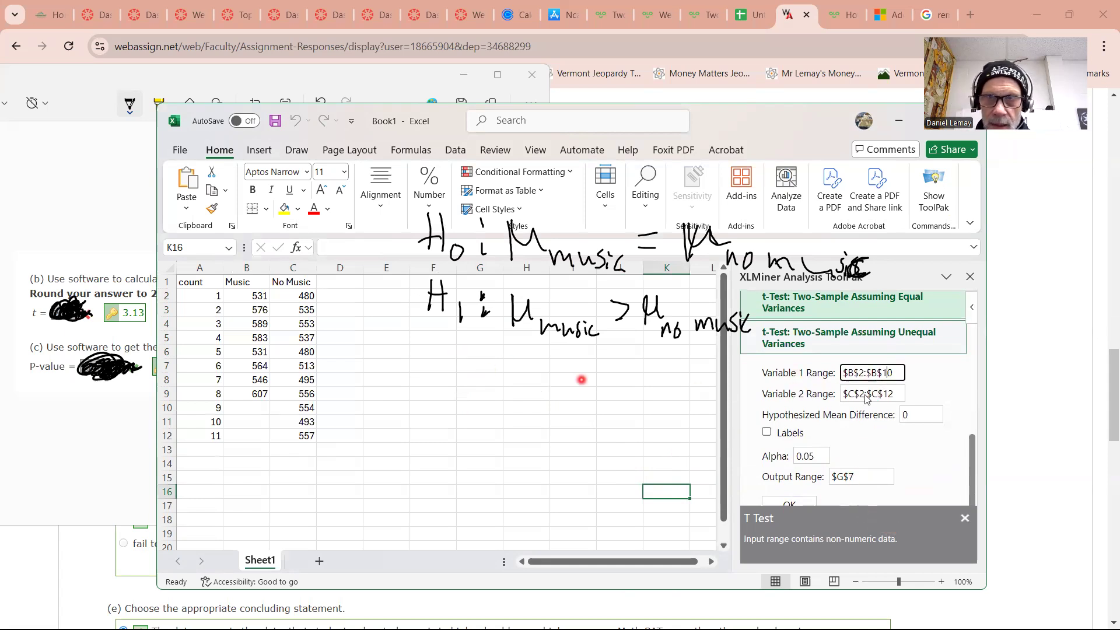
left_click_drag(890, 374, 840, 373)
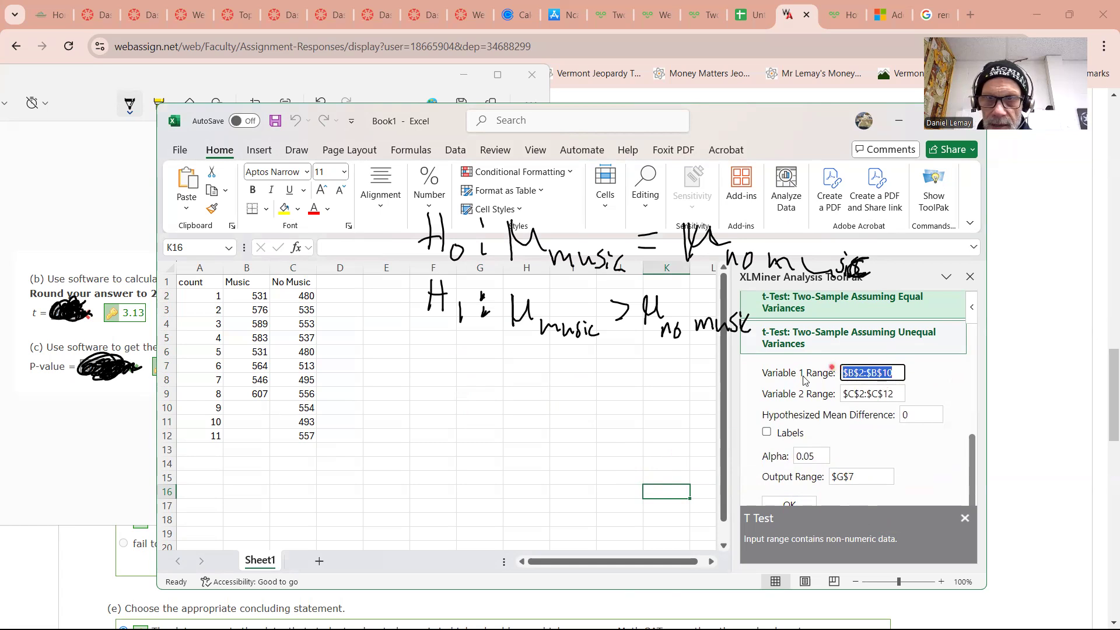
key("BackSpace")
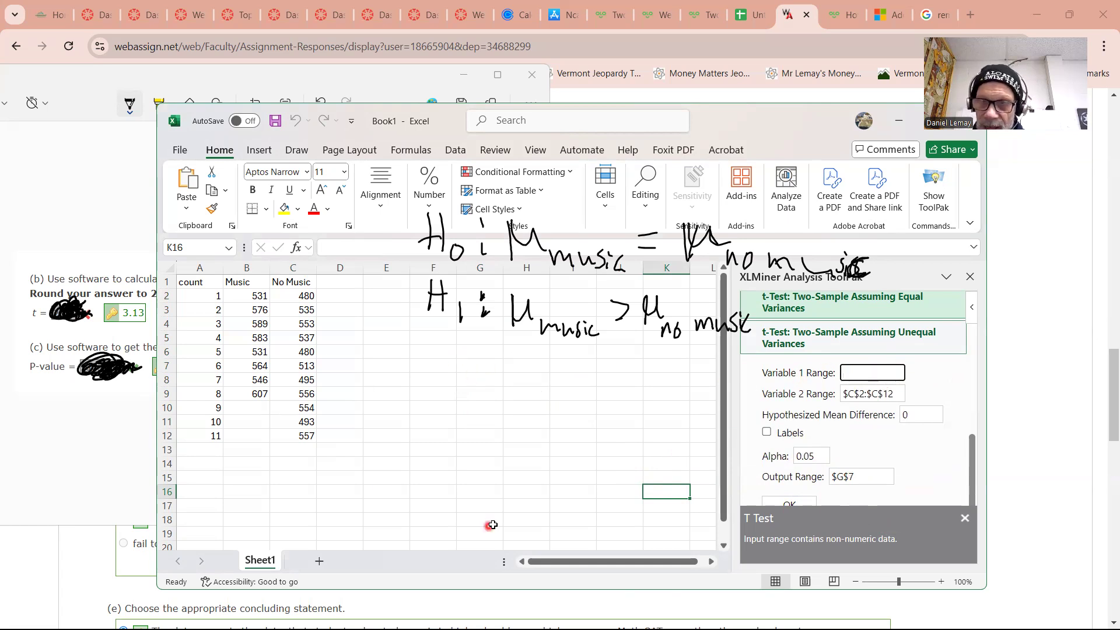
left_click_drag(887, 396, 822, 403)
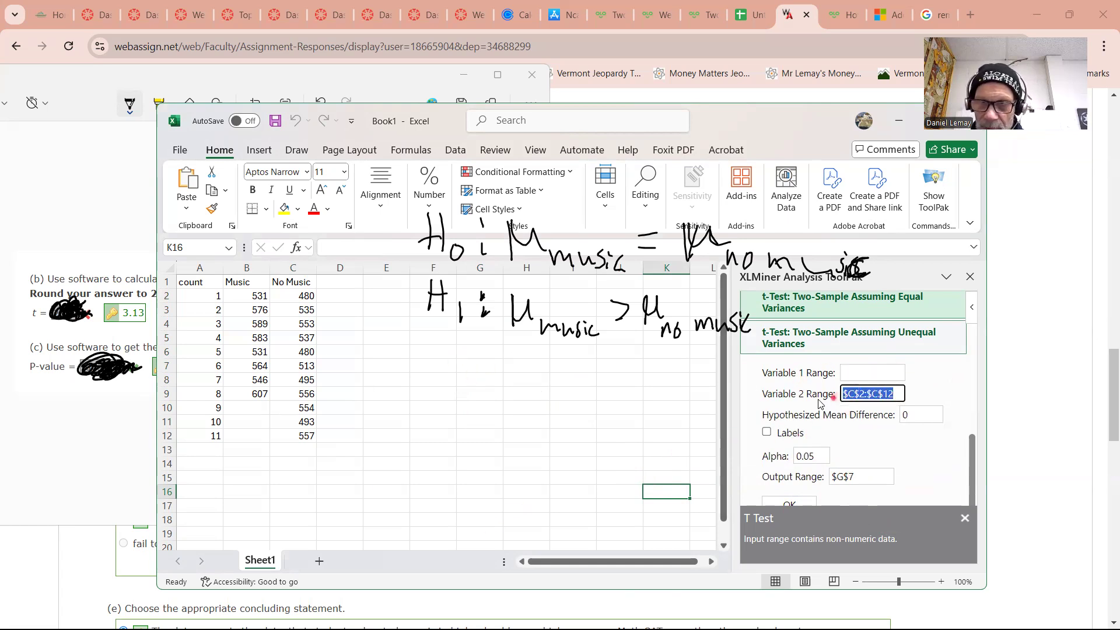
key("BackSpace")
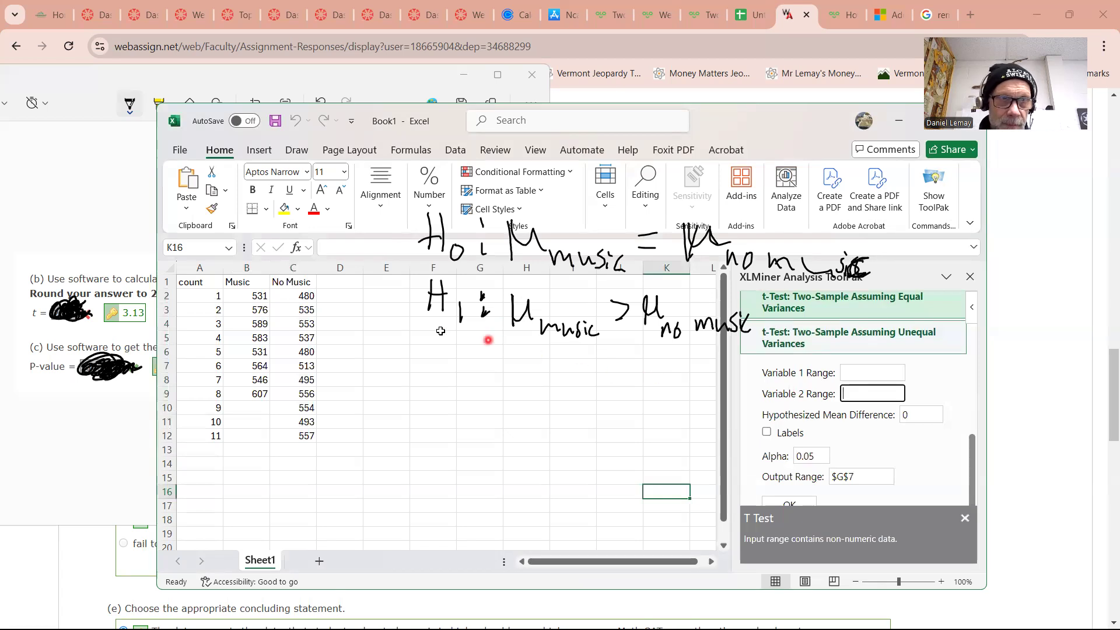
left_click_drag(238, 297, 240, 396)
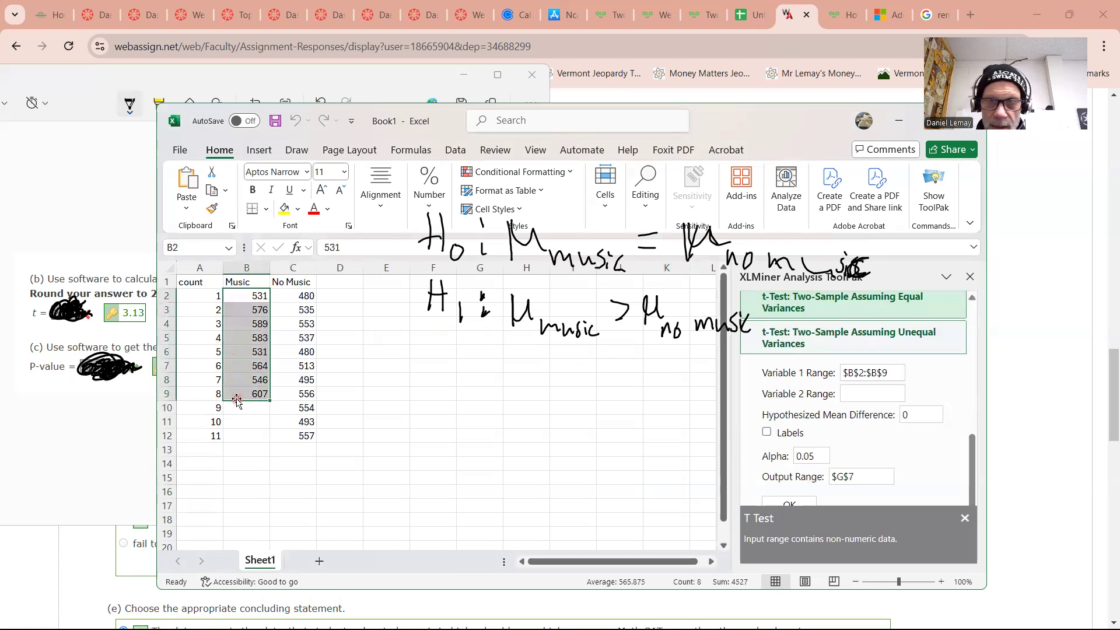
Set the Variable 2 Range to the No Music scores C2:C12
left_click(873, 395)
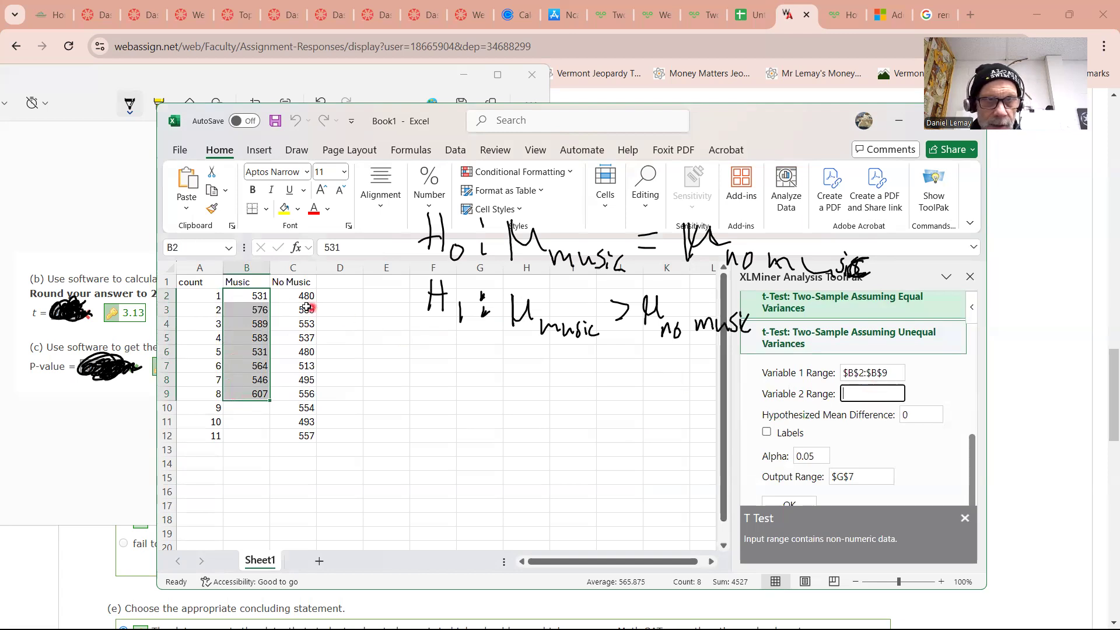
left_click_drag(291, 296, 291, 315)
left_click_drag(285, 372, 312, 443)
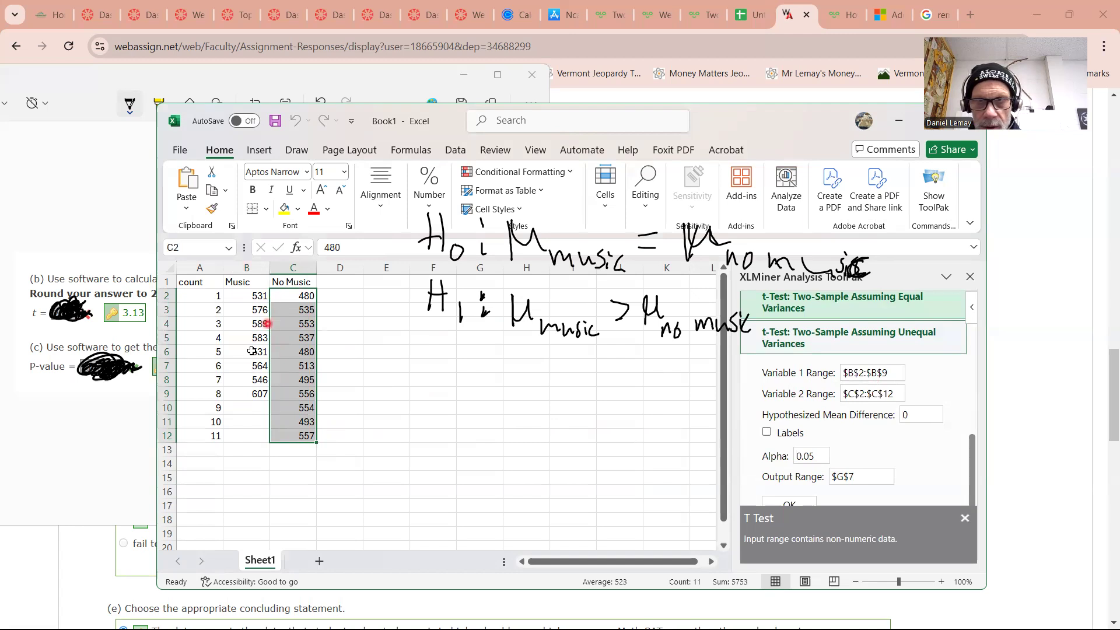
Run the t-test again with the corrected ranges
scroll(845, 428, "down", 3)
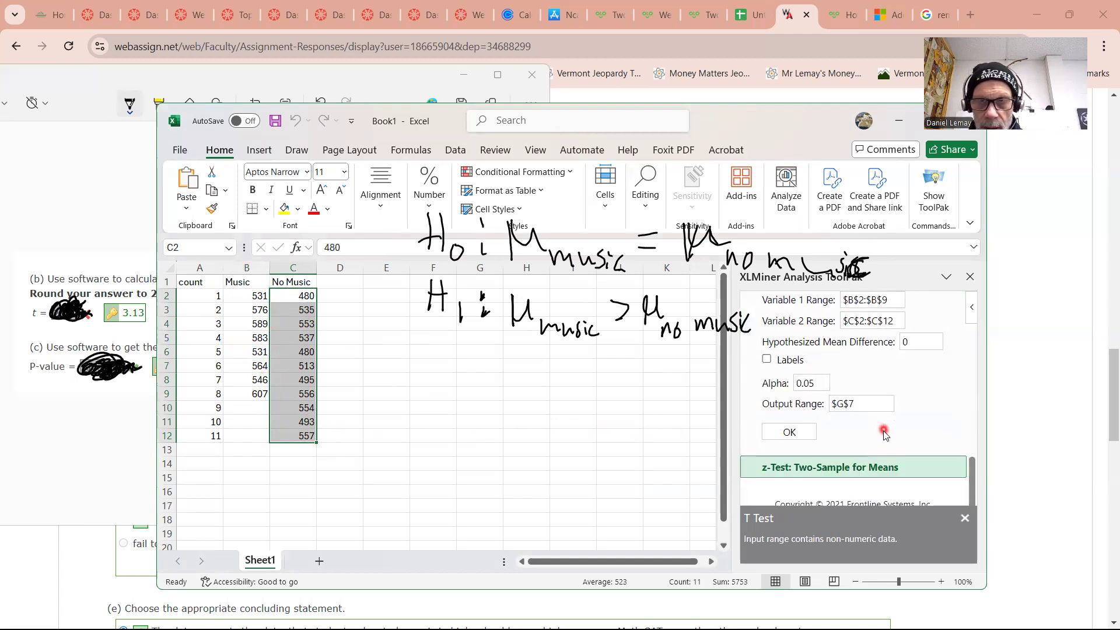
left_click(787, 407)
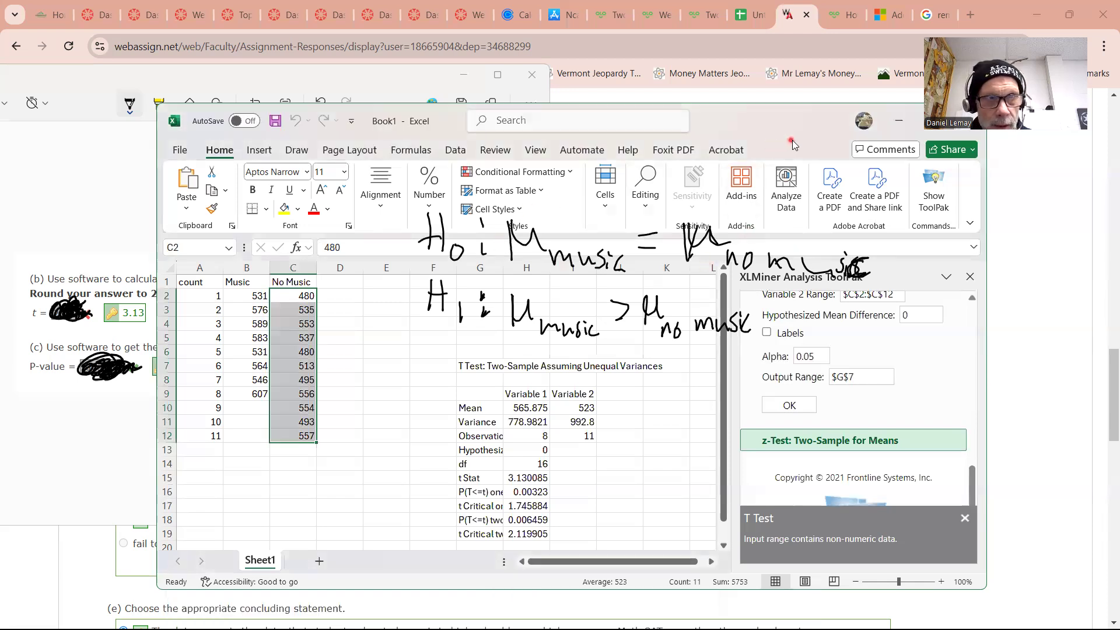
left_click_drag(792, 140, 861, 137)
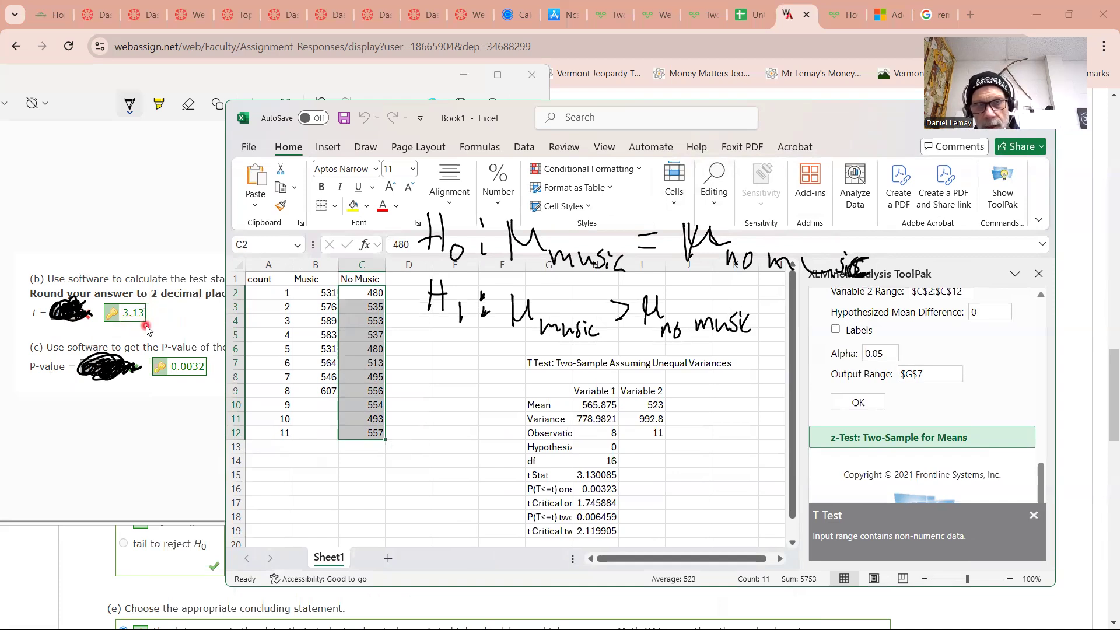
Compare the t Stat and one-tail P-value cells with the answers in the WebAssign problem
left_click(589, 476)
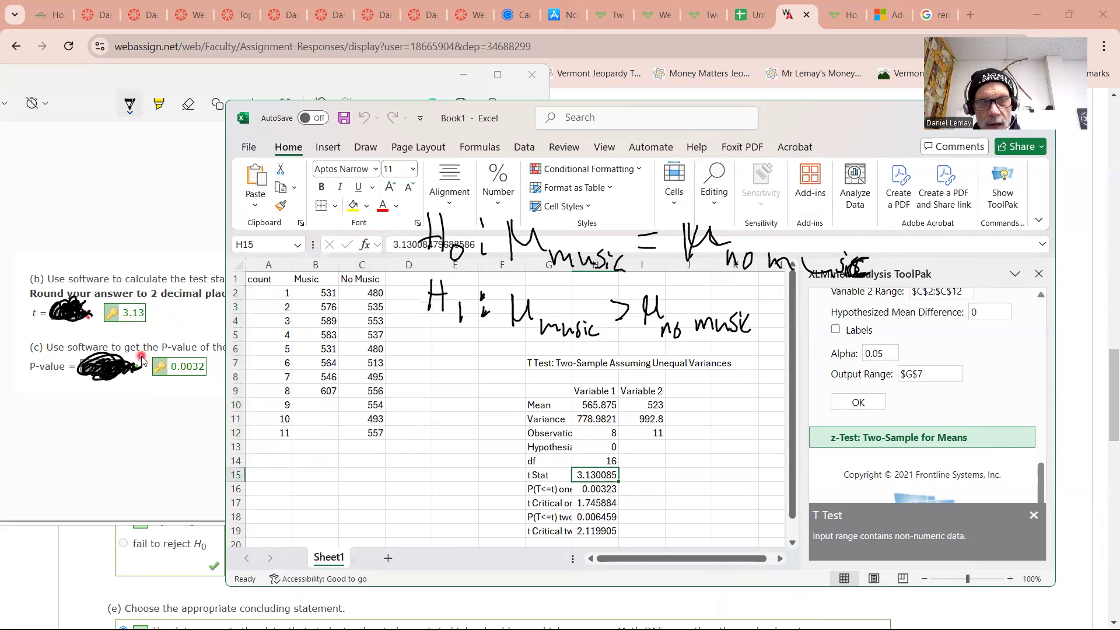
left_click(178, 373)
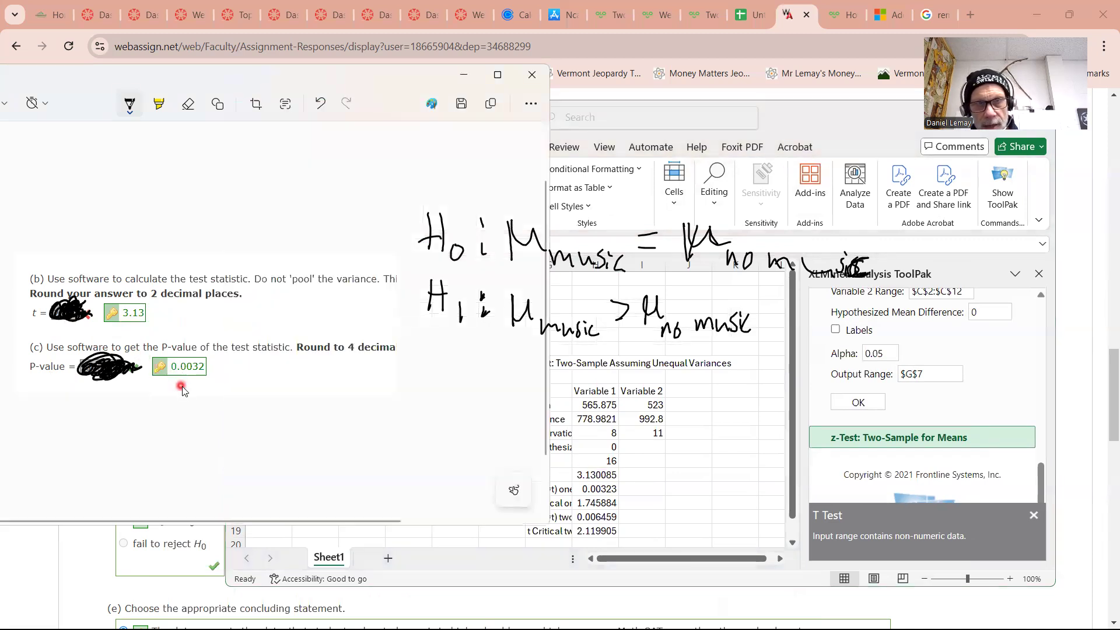
left_click(673, 495)
left_click(610, 488)
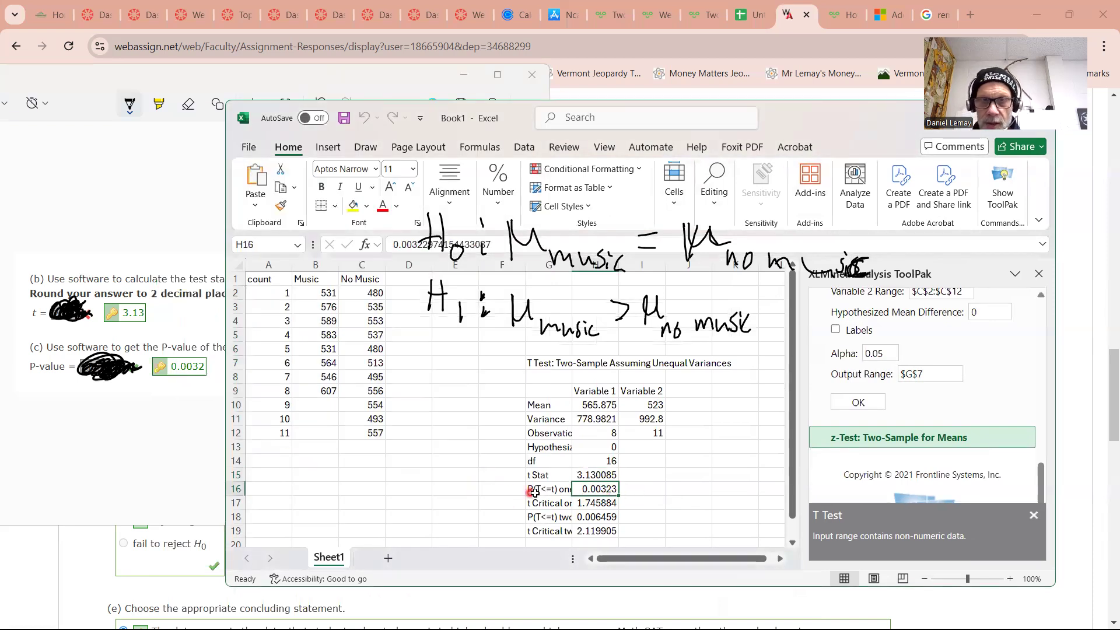
Highlight the t Stat and one-tail P-value rows (G15:H16) with a yellow fill
left_click(556, 478)
left_click_drag(587, 489, 583, 484)
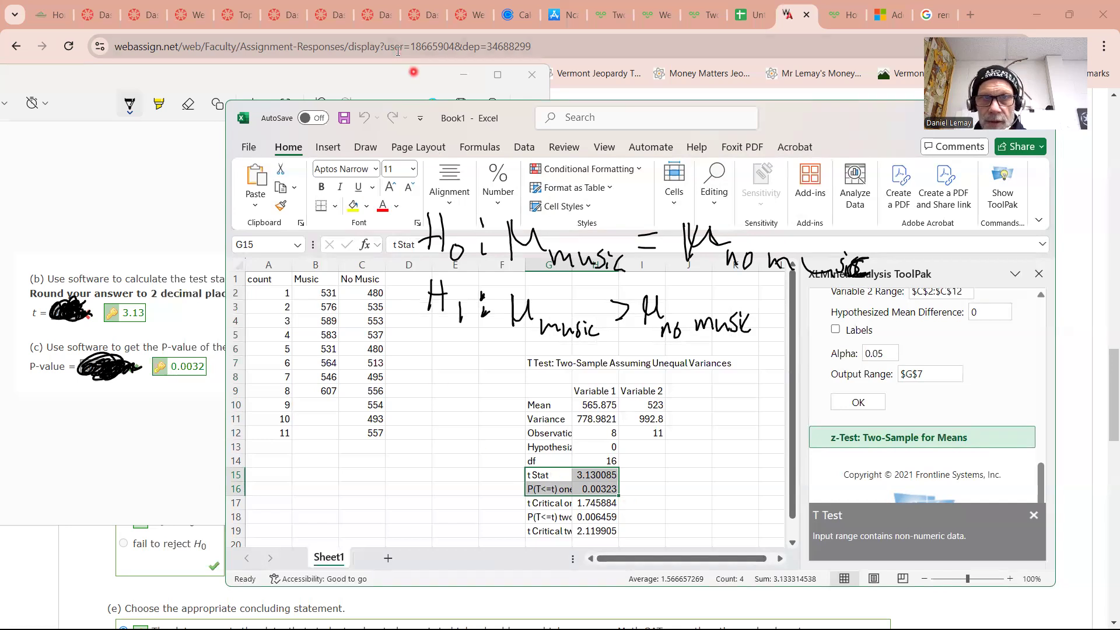
left_click(353, 205)
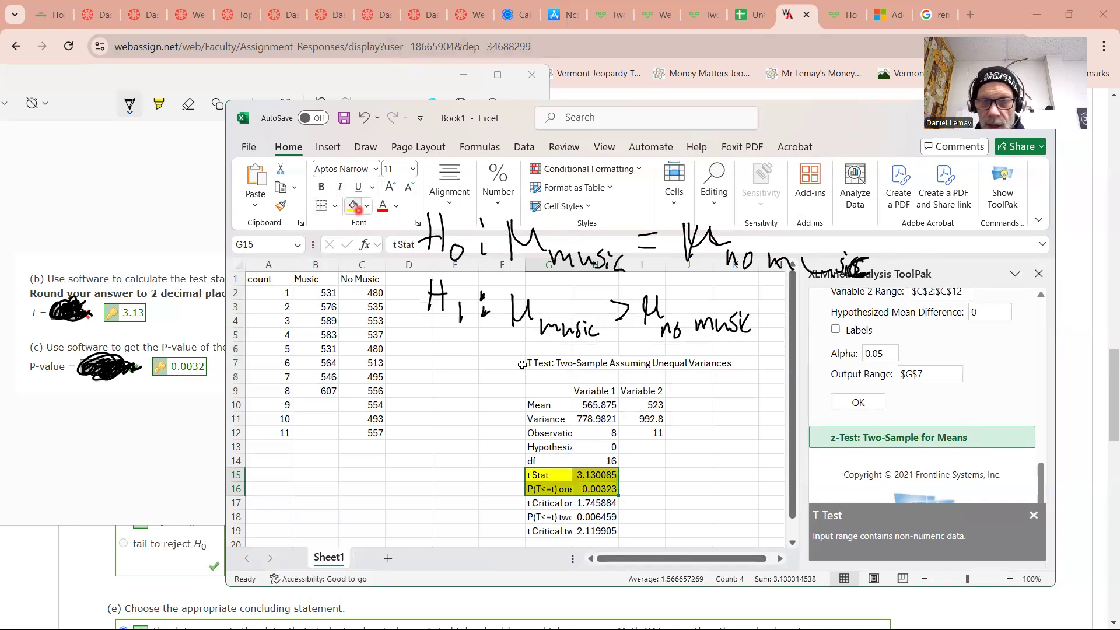
left_click(462, 462)
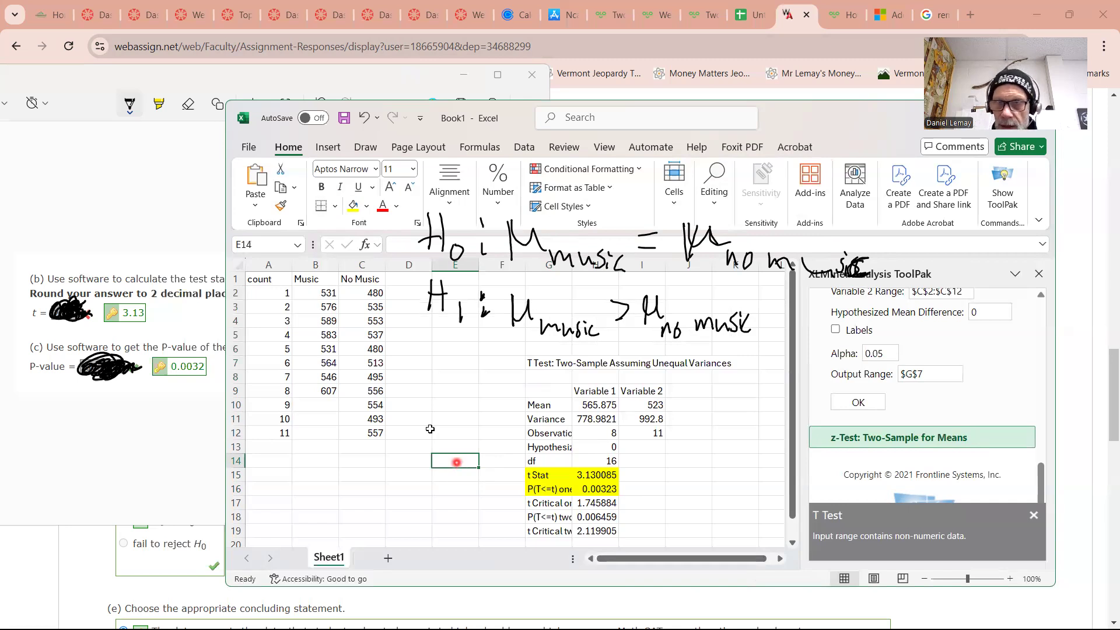
Browse the list of analysis tools in the ToolPak pane
scroll(1105, 362, "up", 1)
scroll(1014, 369, "up", 3)
scroll(1014, 369, "up", 3)
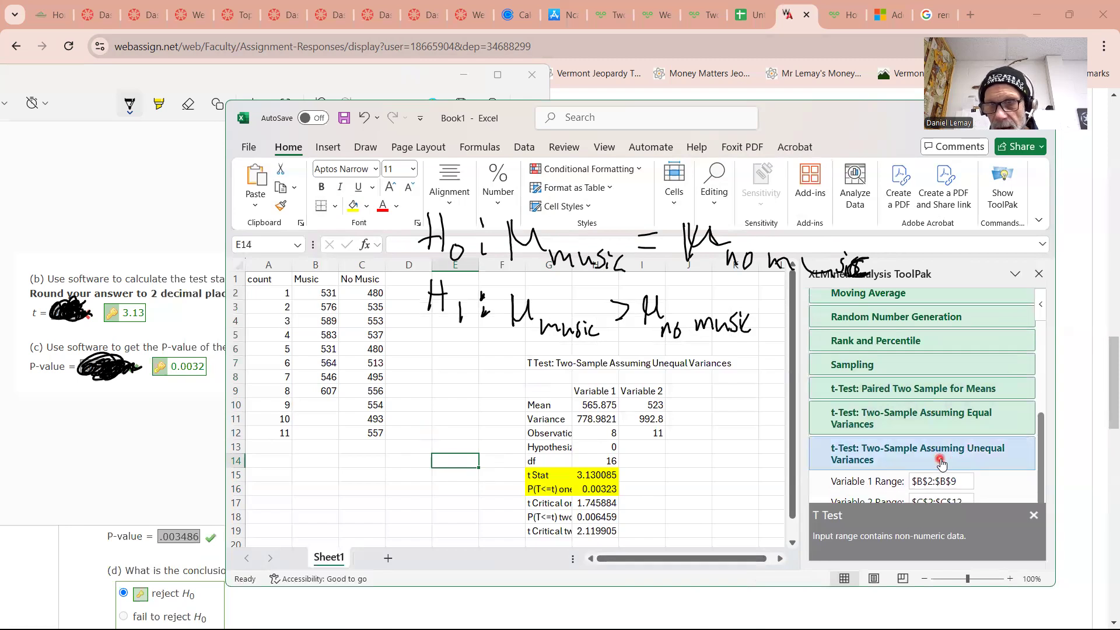
scroll(955, 449, "up", 3)
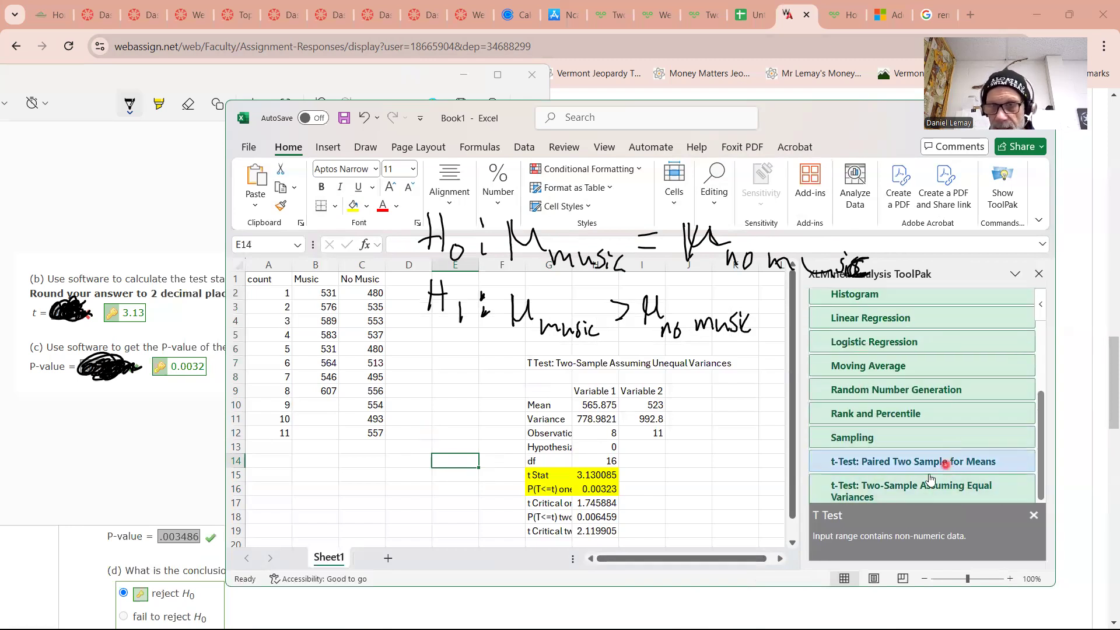
scroll(932, 456, "down", 3)
scroll(932, 456, "down", 1)
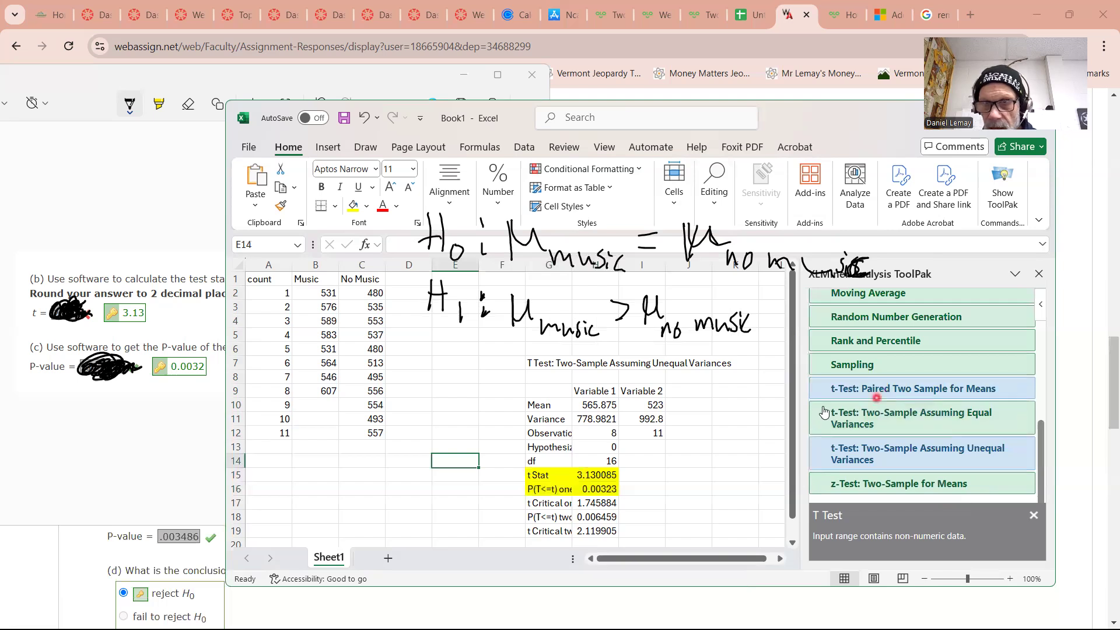
scroll(933, 458, "up", 2)
scroll(939, 457, "down", 2)
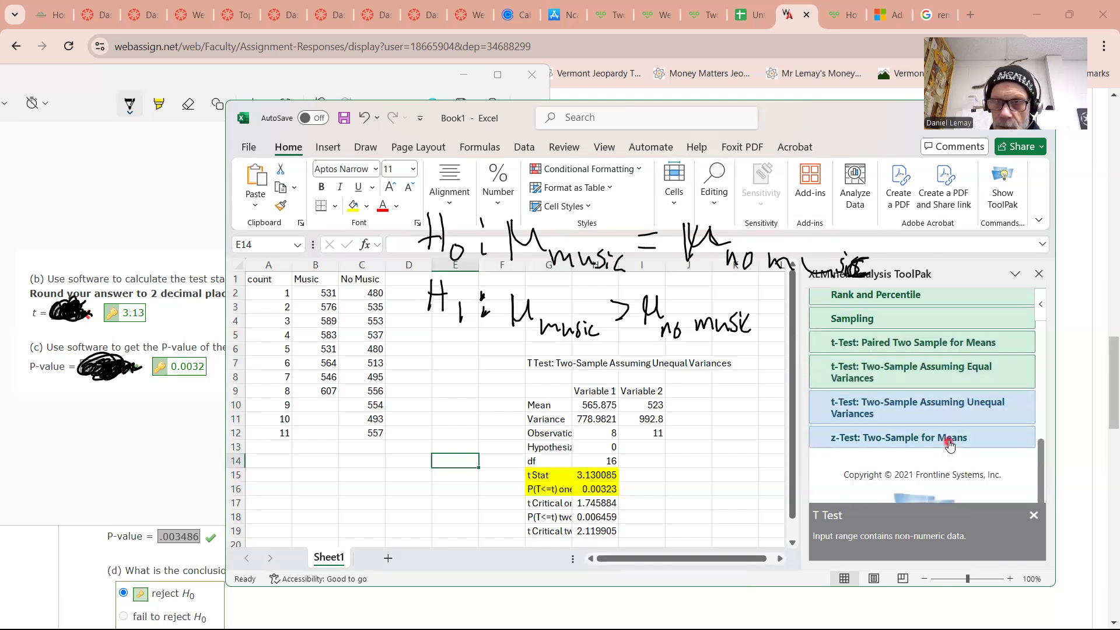
scroll(949, 449, "up", 1)
scroll(951, 434, "up", 5)
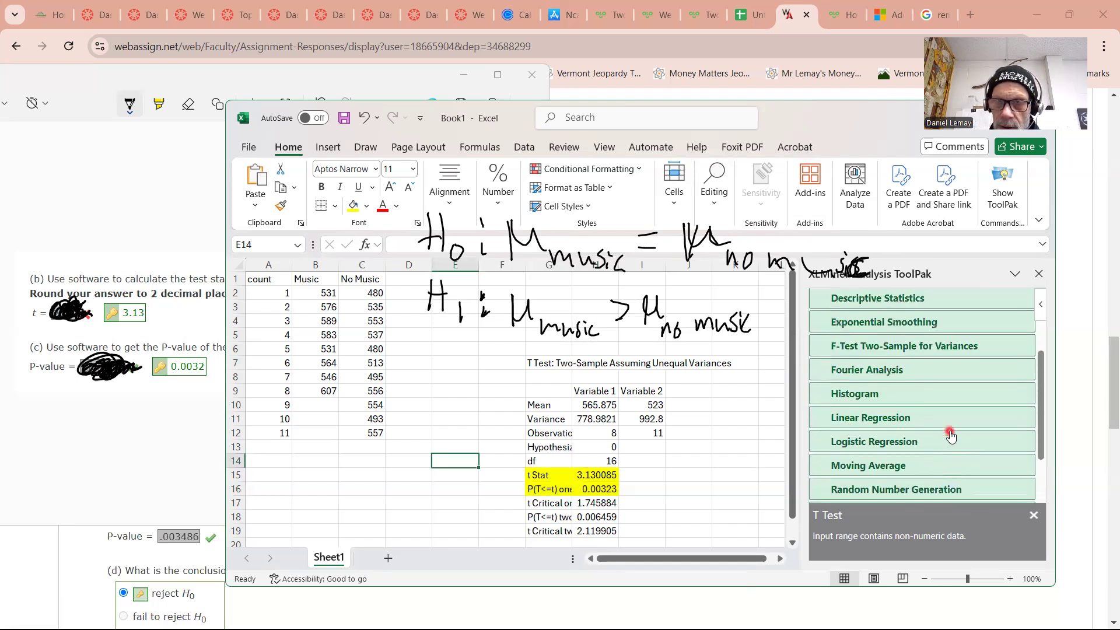
scroll(949, 433, "up", 2)
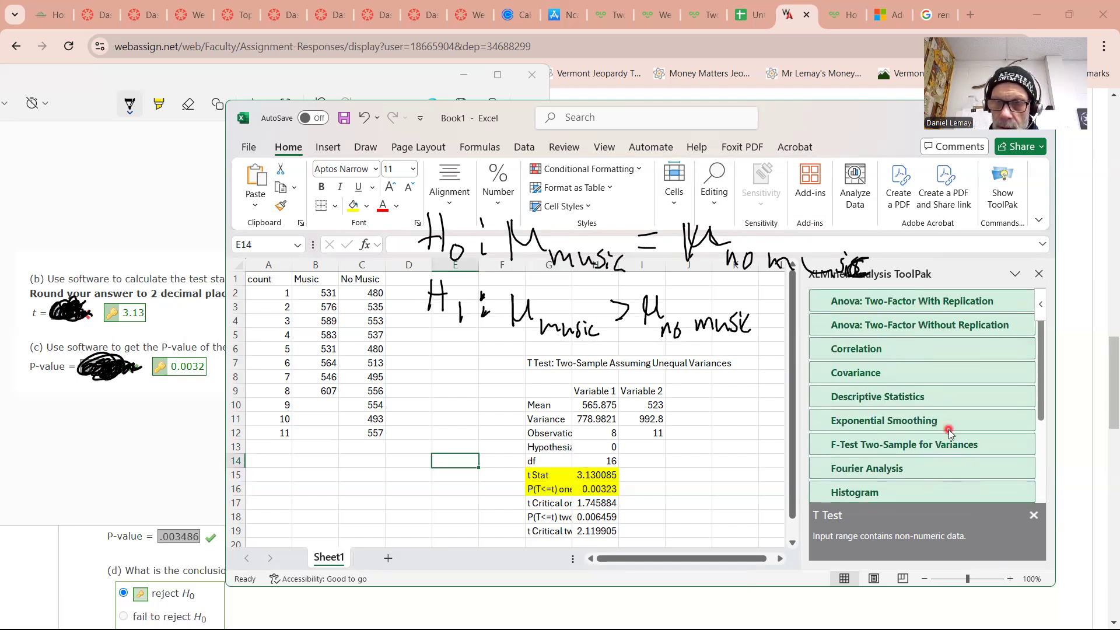
scroll(950, 435, "down", 3)
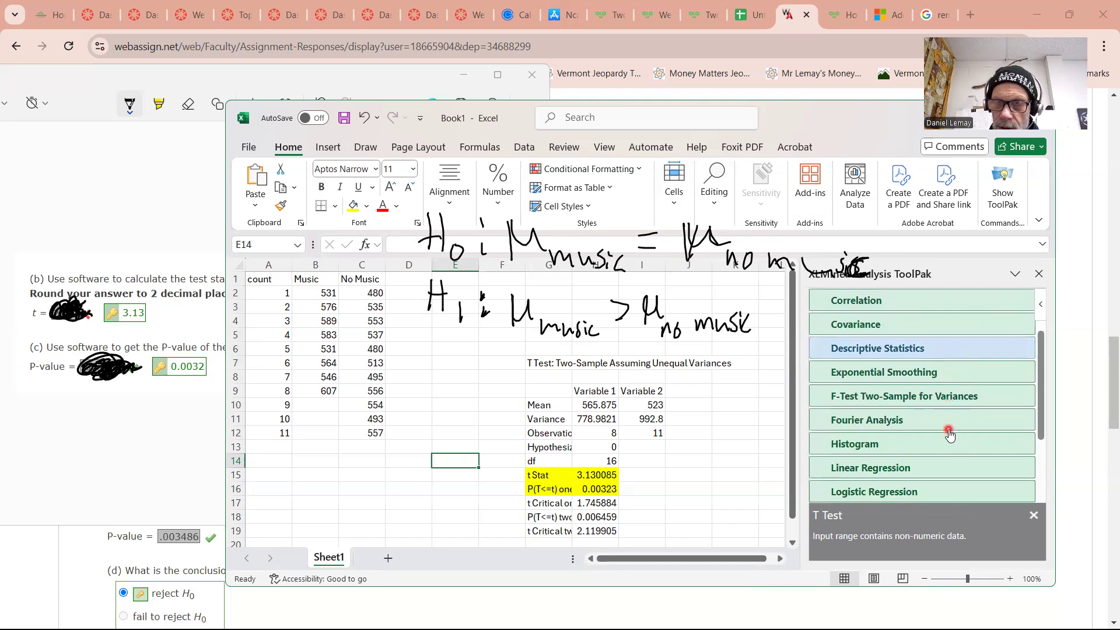
scroll(962, 438, "down", 3)
scroll(969, 442, "down", 6)
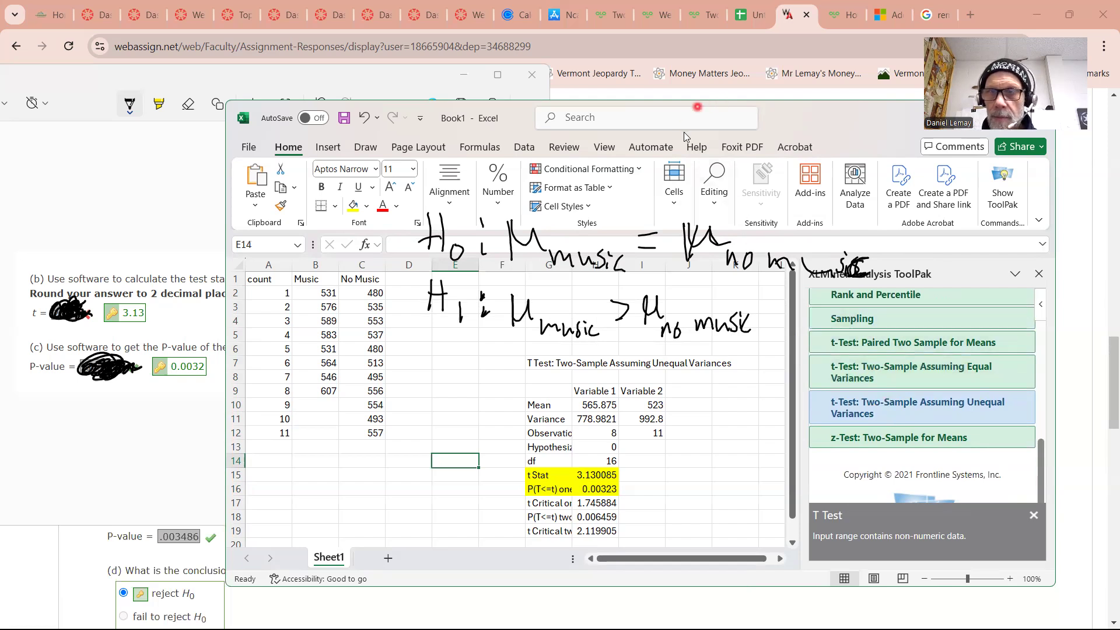
left_click(882, 234)
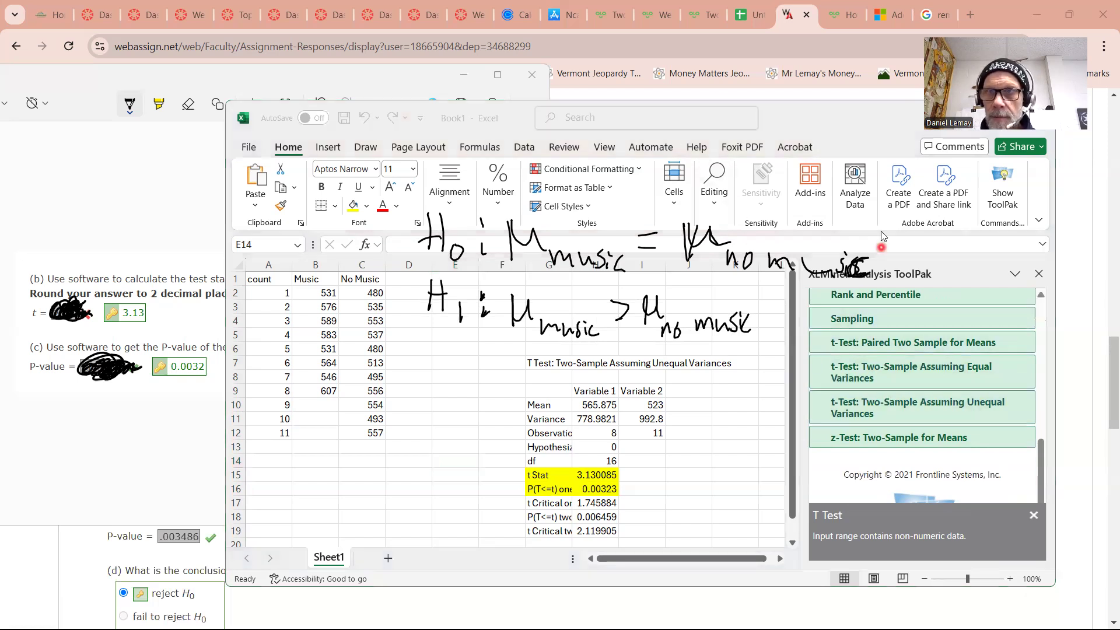